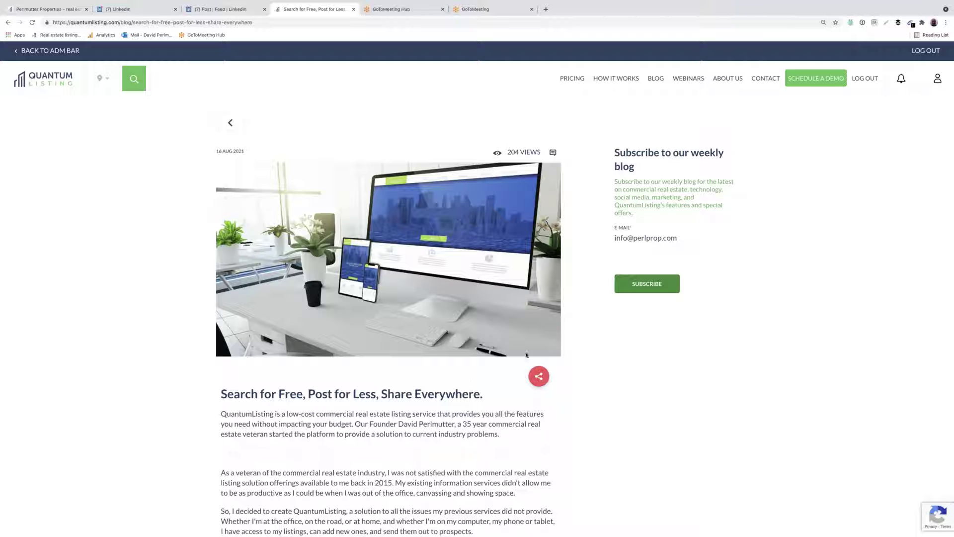
- Open the account's own profile page and view its listings and section menu
left_click(938, 80)
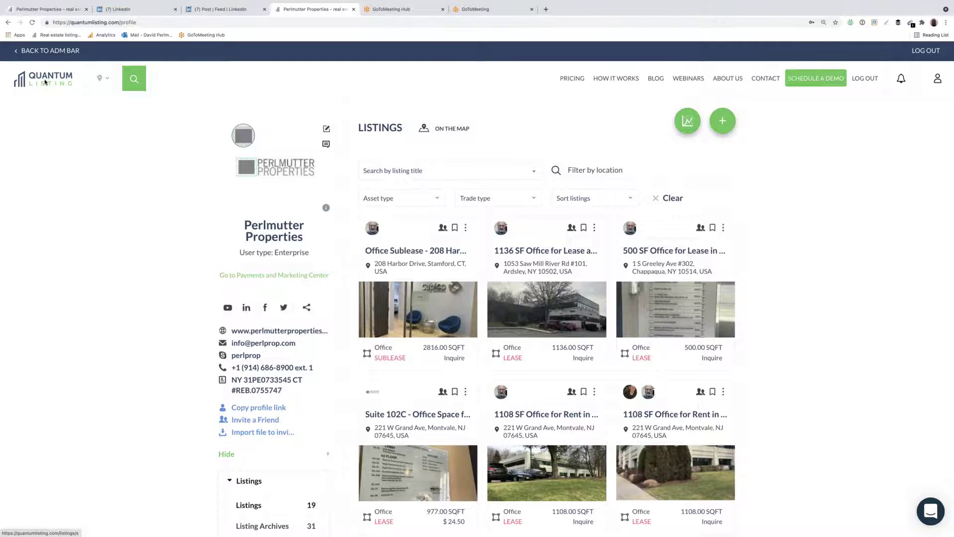
scroll(140, 202, "down", 1)
scroll(142, 202, "up", 1)
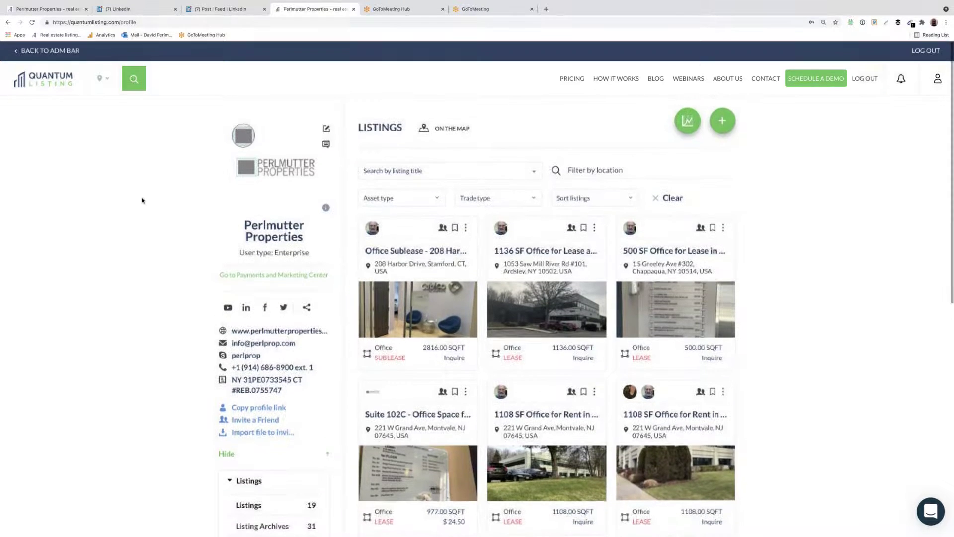
scroll(160, 256, "down", 5)
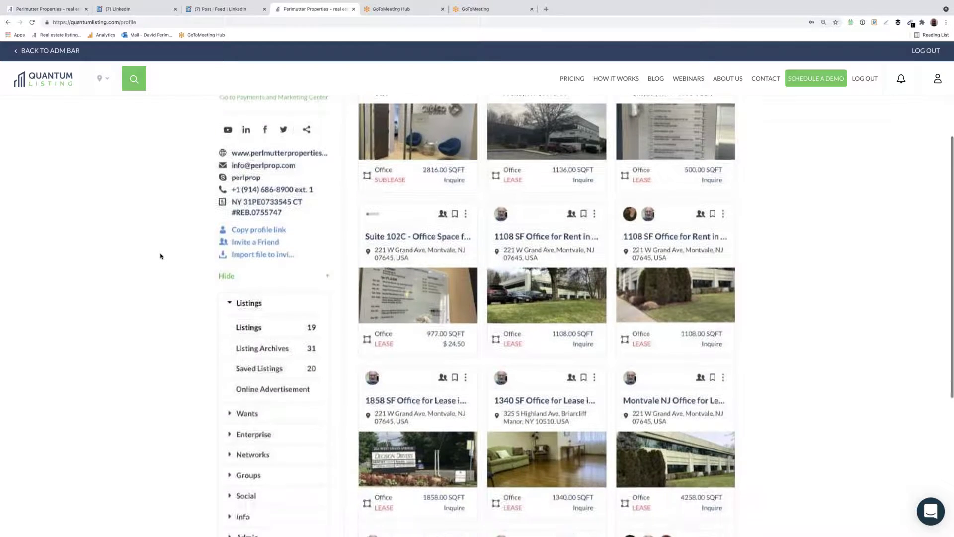
scroll(160, 256, "down", 1)
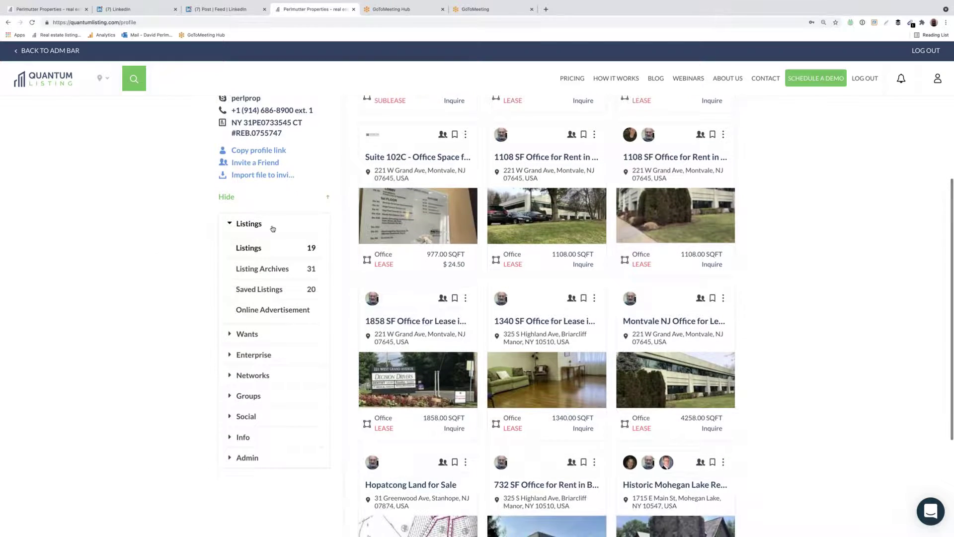
- Collapse the Listings section of the profile menu and look through the Social, Networks and Groups sections
left_click(231, 225)
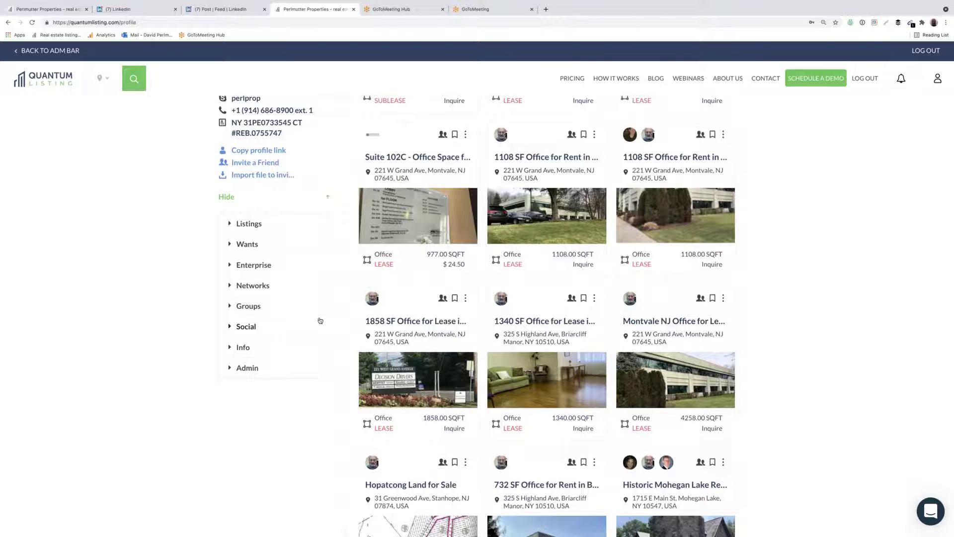
left_click(235, 326)
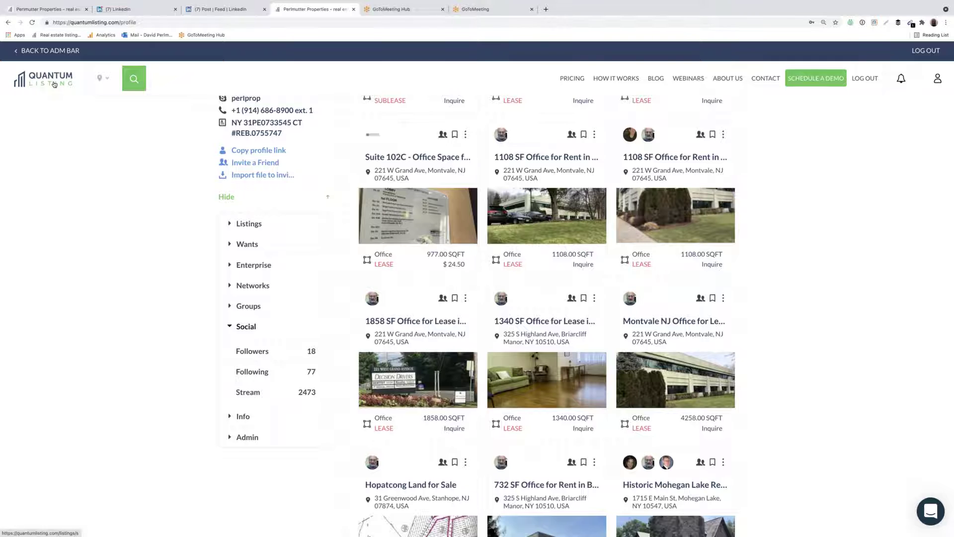
left_click(249, 287)
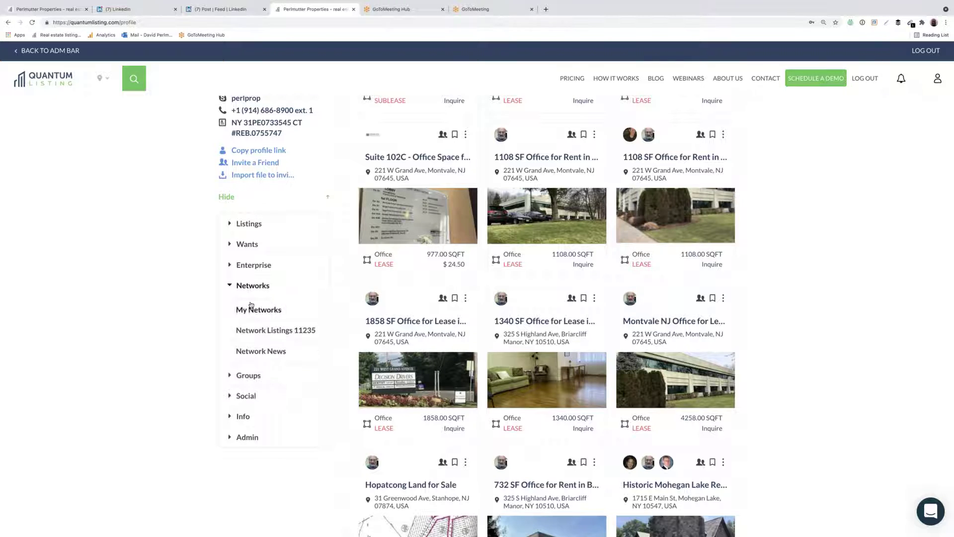
left_click(248, 376)
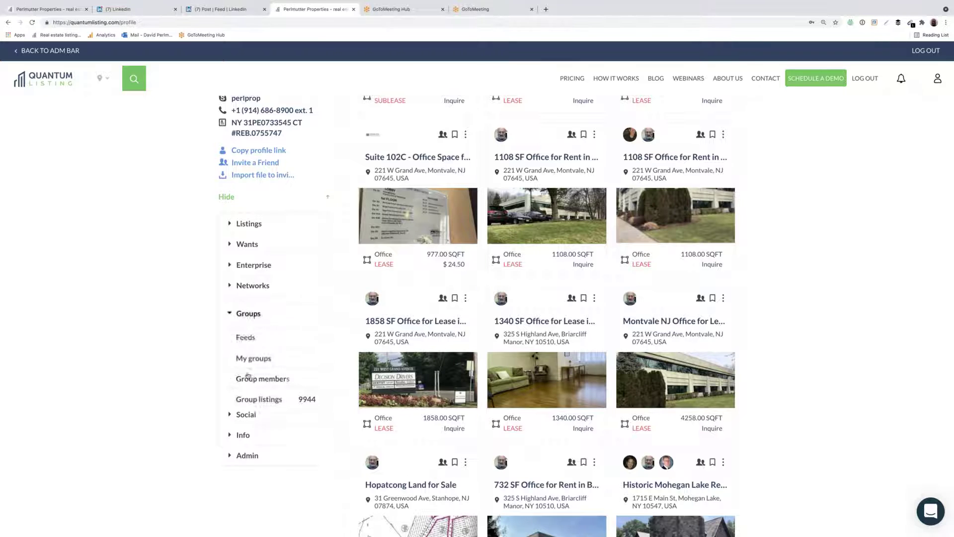
- Search the site's users by the person's first name, open the matching individual profile and follow it
left_click(100, 89)
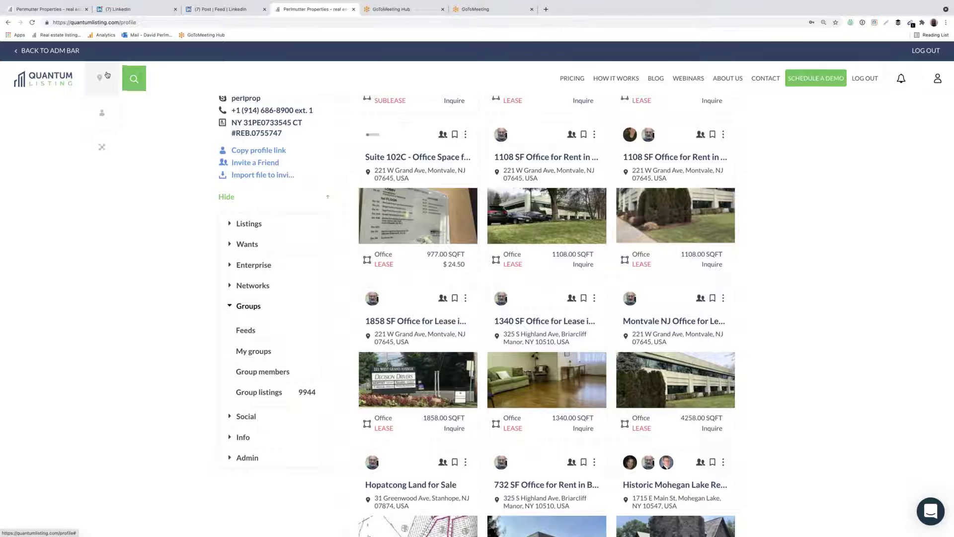
left_click(102, 111)
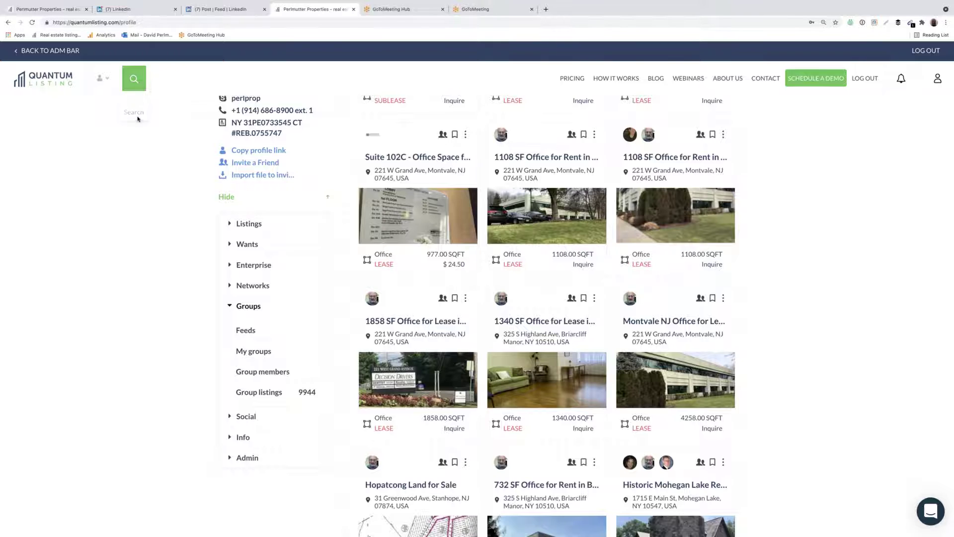
left_click(136, 82)
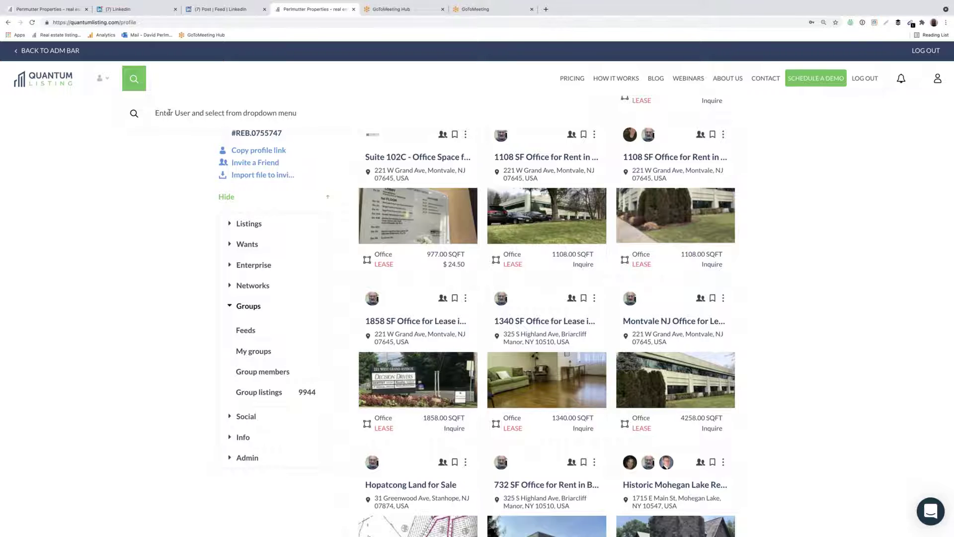
type("Ebony")
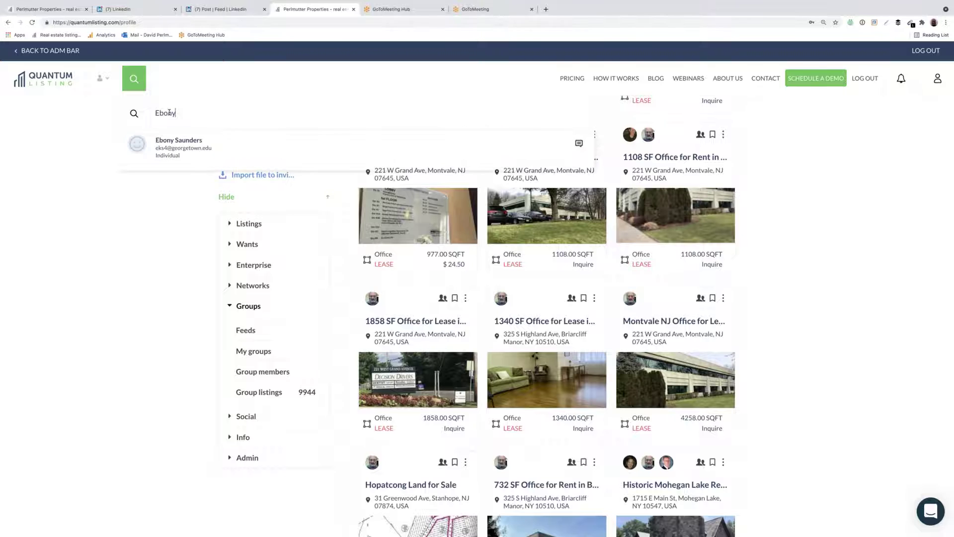
left_click(173, 141)
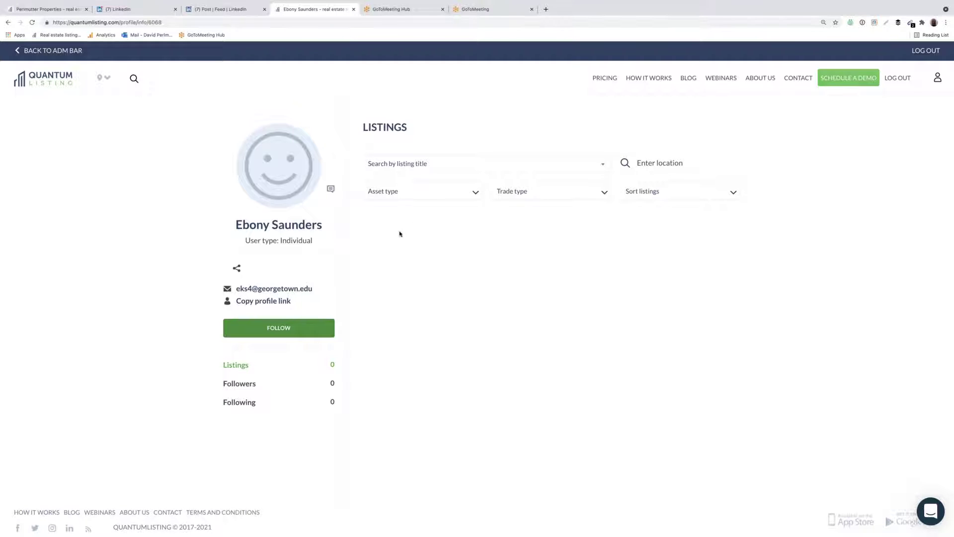
left_click(301, 332)
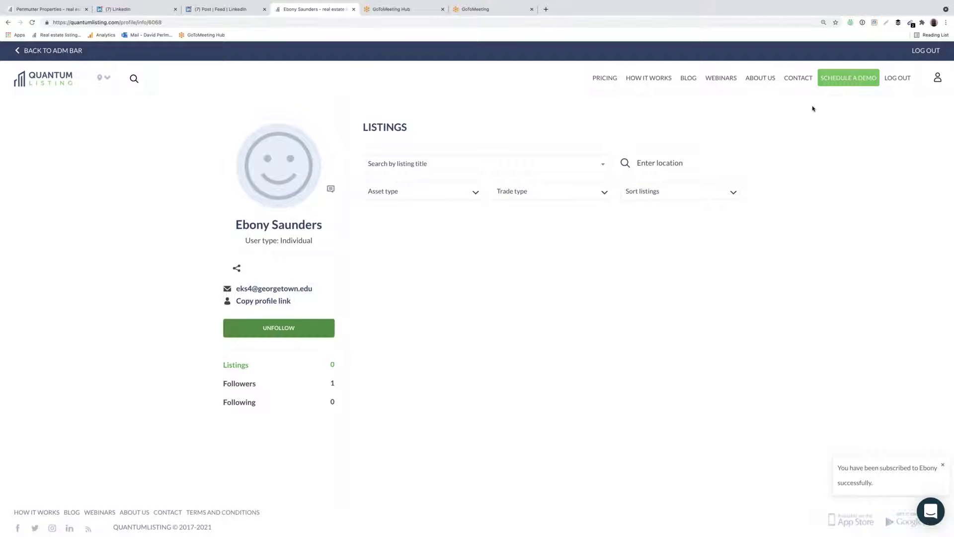
- Return to the own profile and check the recent entries in the Notification Center
left_click(940, 81)
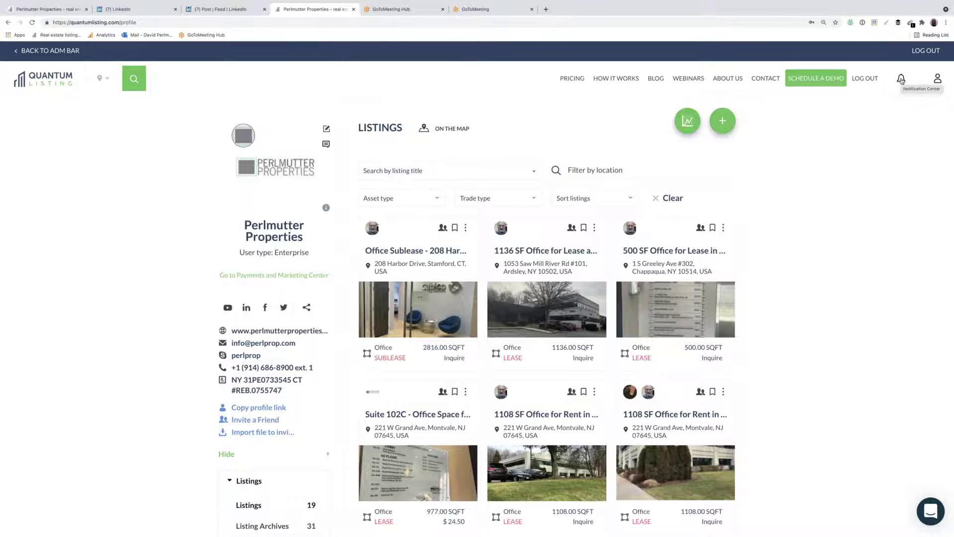
left_click(901, 80)
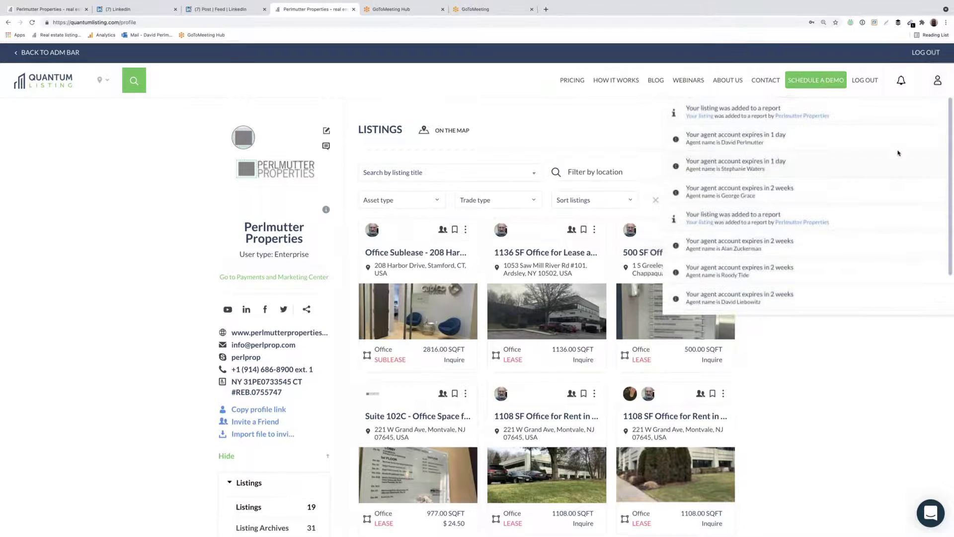
left_click(897, 84)
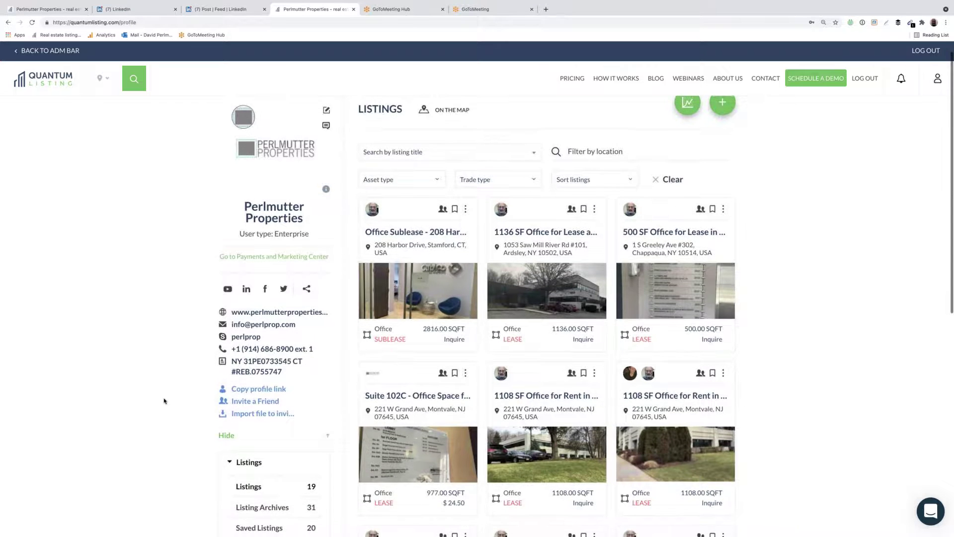
- Examine the options in the profile menu's Networks section and its Groups section
scroll(164, 396, "down", 3)
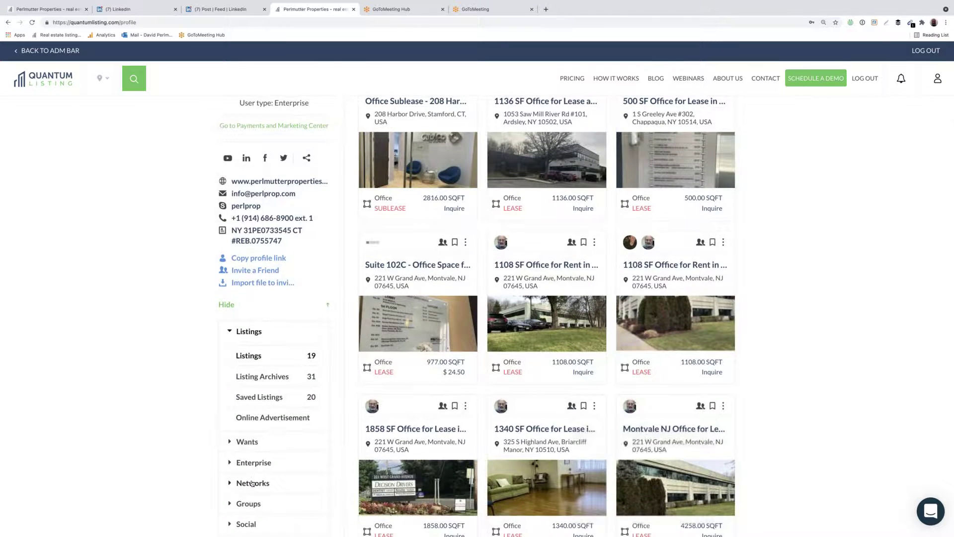
left_click(253, 482)
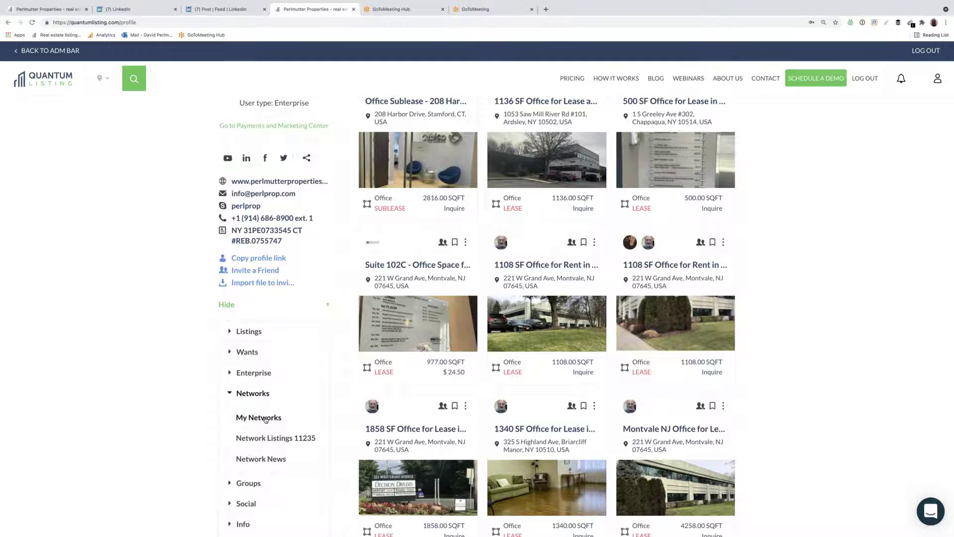
scroll(265, 419, "down", 1)
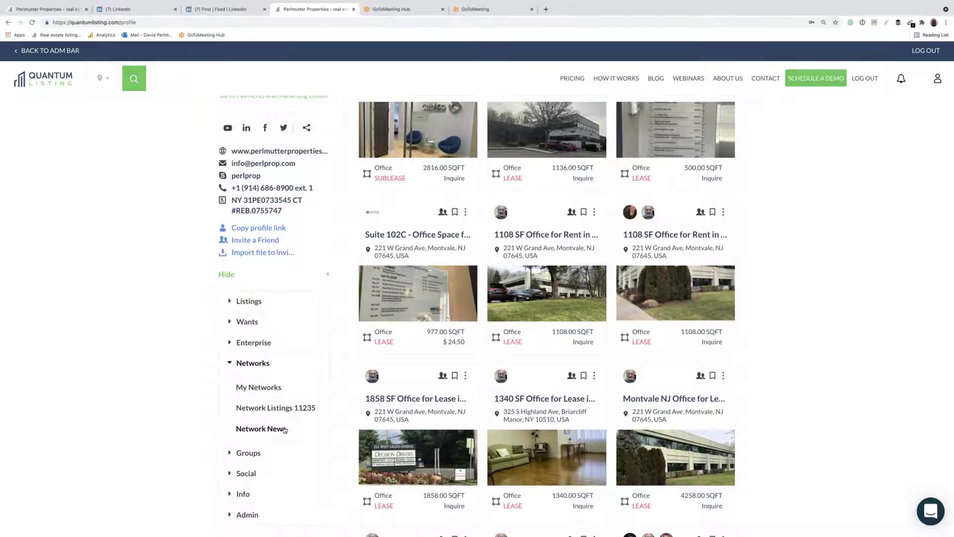
left_click(279, 452)
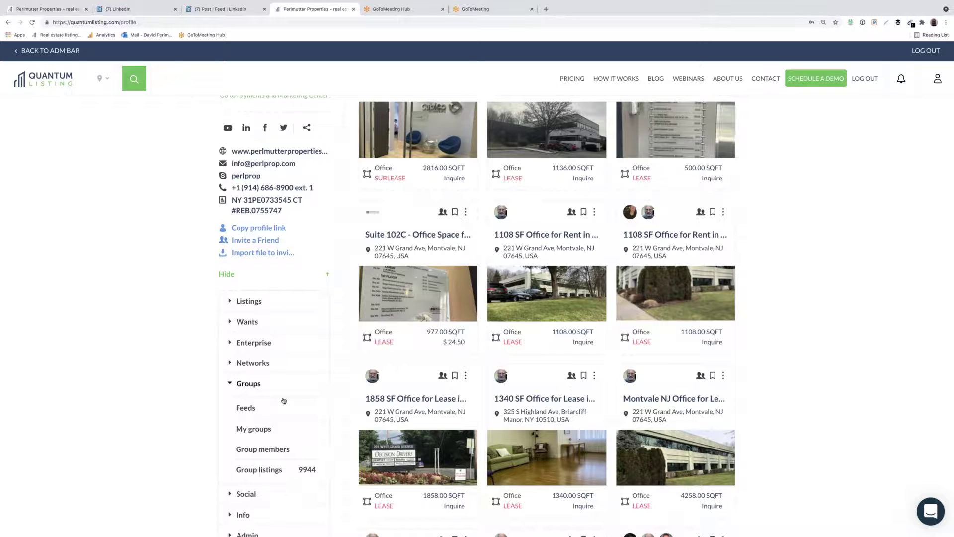
- View the available chat categories in the profile's chat menu and return to the profile
scroll(285, 401, "up", 4)
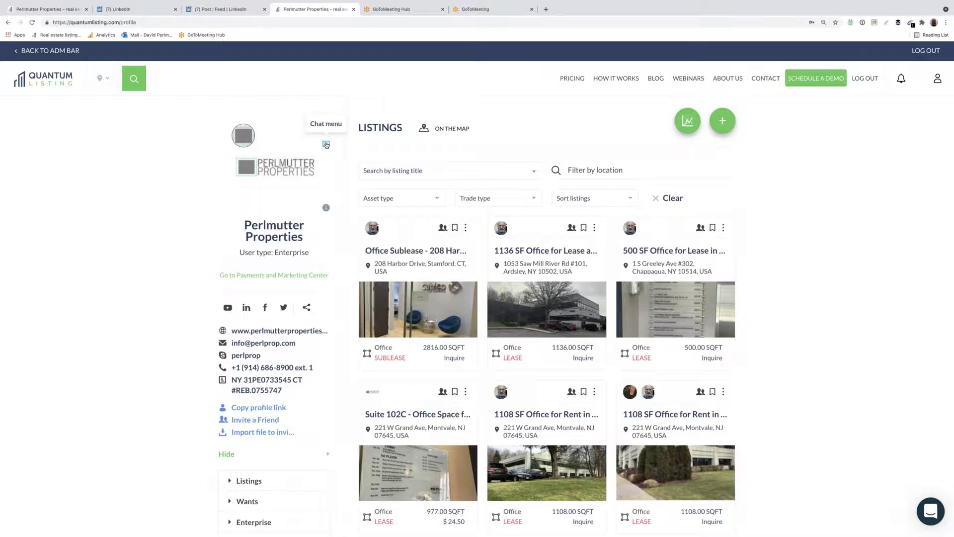
left_click(326, 145)
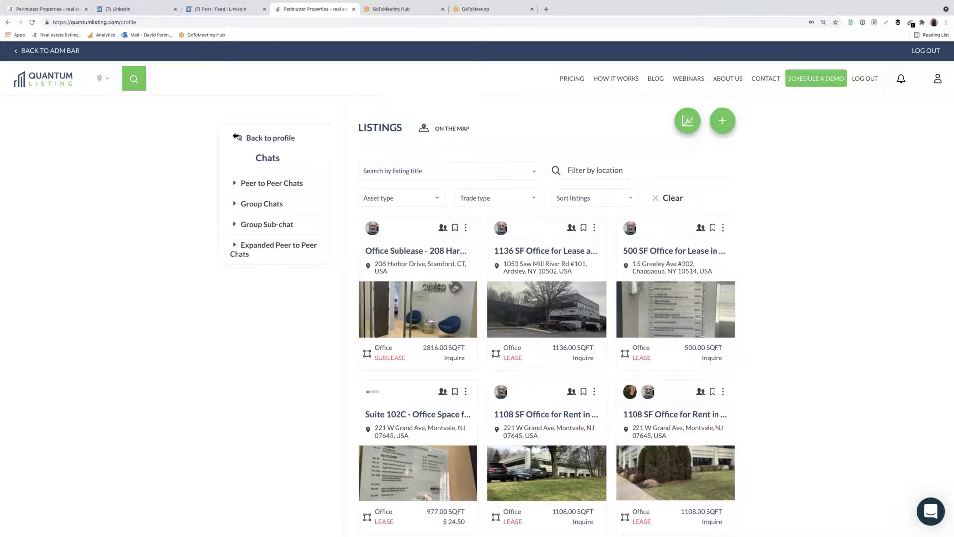
left_click(237, 136)
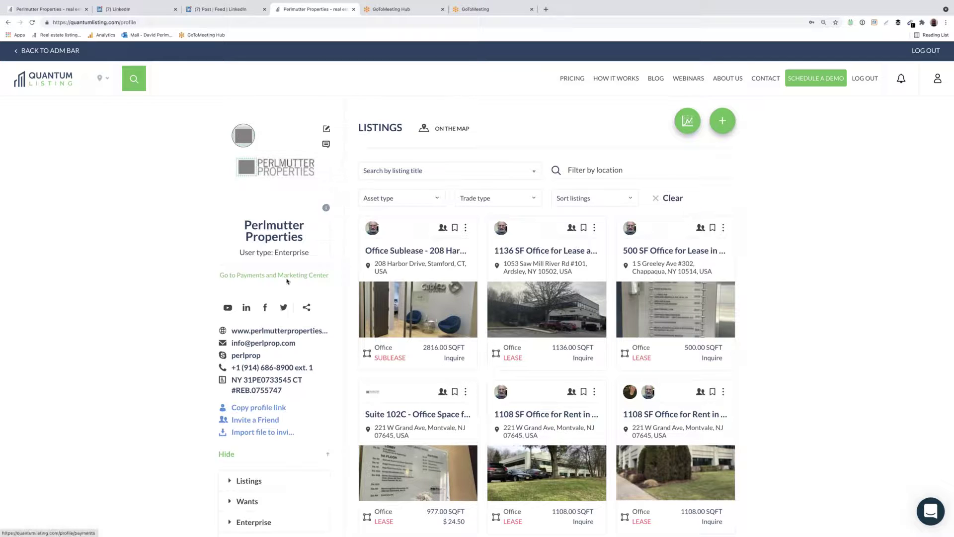
- Open the Network Listings page and filter it to the Westchester Network
scroll(359, 353, "down", 1)
scroll(358, 353, "down", 3)
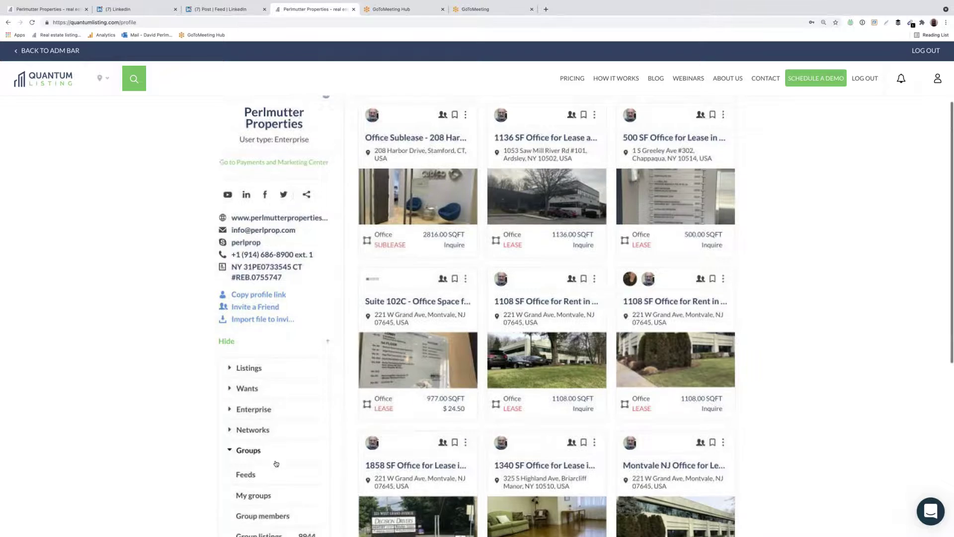
left_click(253, 401)
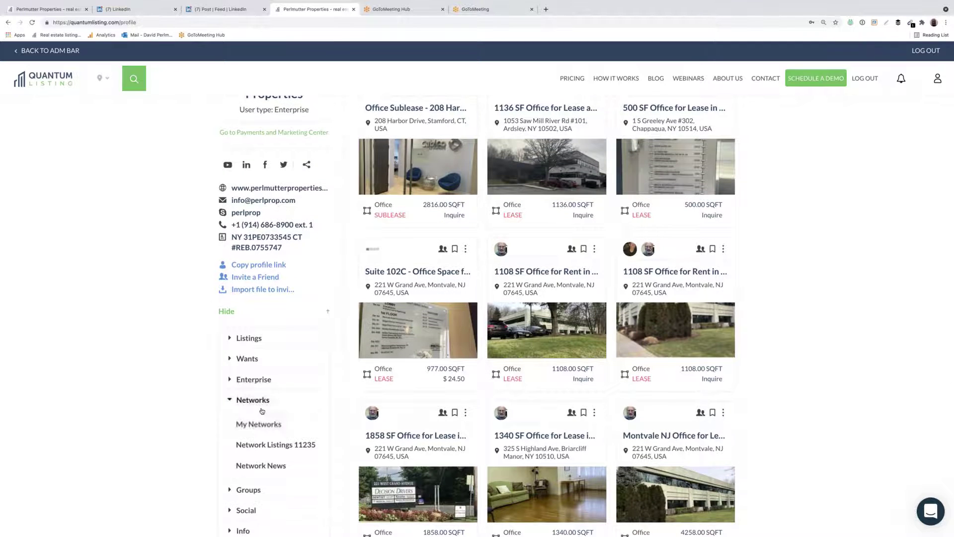
left_click(277, 445)
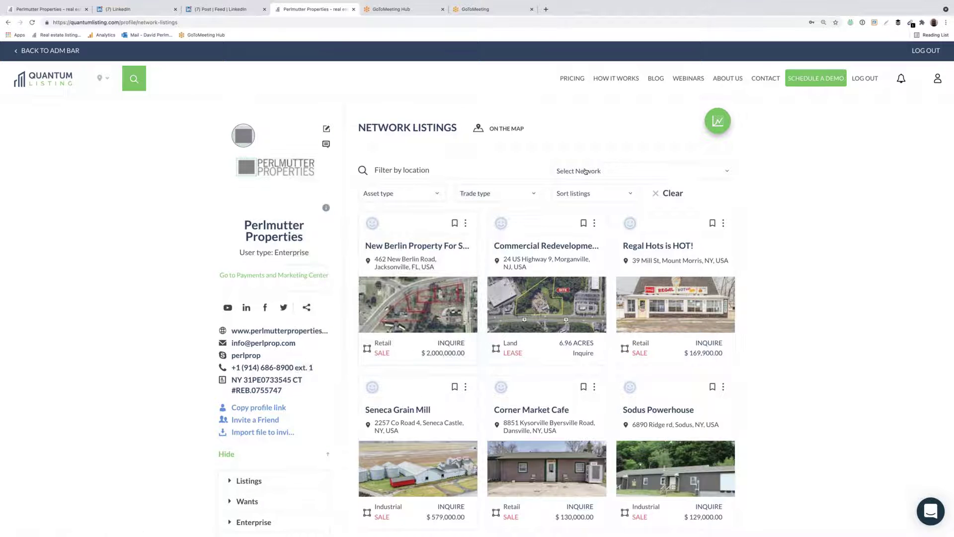
left_click(586, 174)
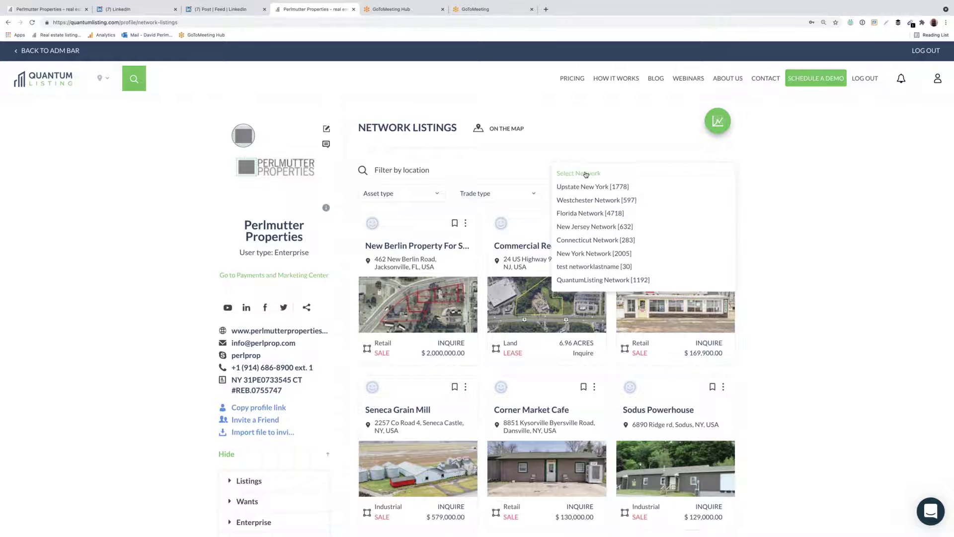
left_click(587, 200)
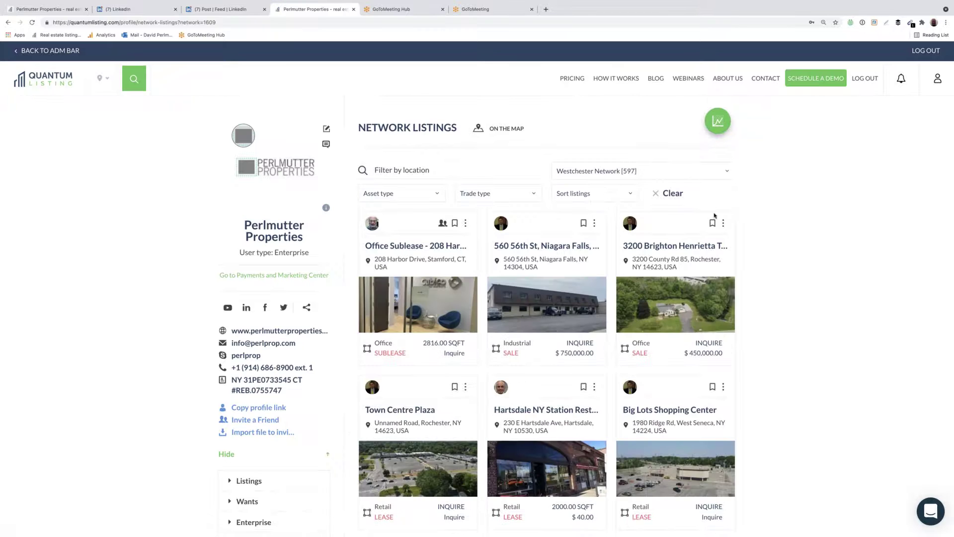
- Filter the Westchester Network listings by trade type Sale and browse the resulting listings
scroll(766, 290, "down", 2)
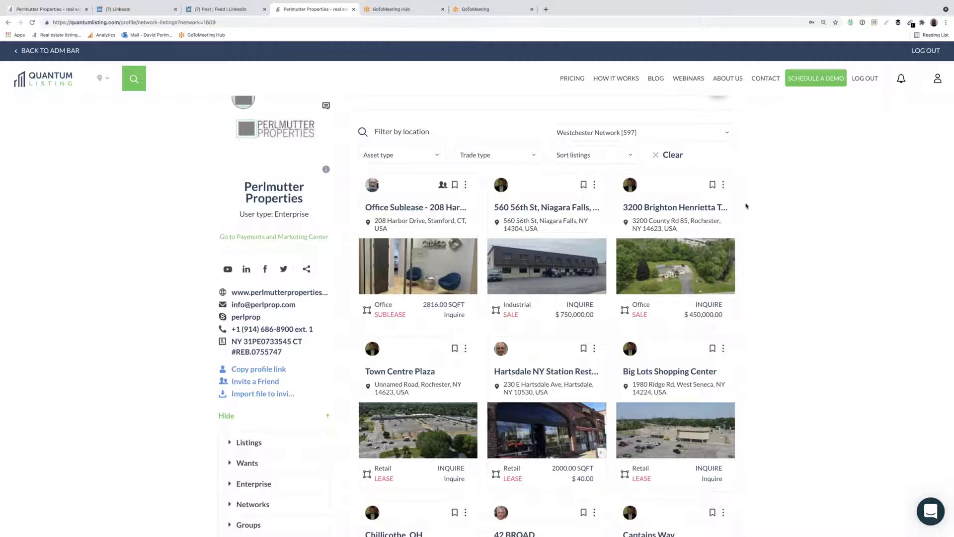
scroll(746, 206, "up", 1)
scroll(746, 206, "down", 1)
scroll(746, 206, "down", 5)
scroll(746, 205, "up", 8)
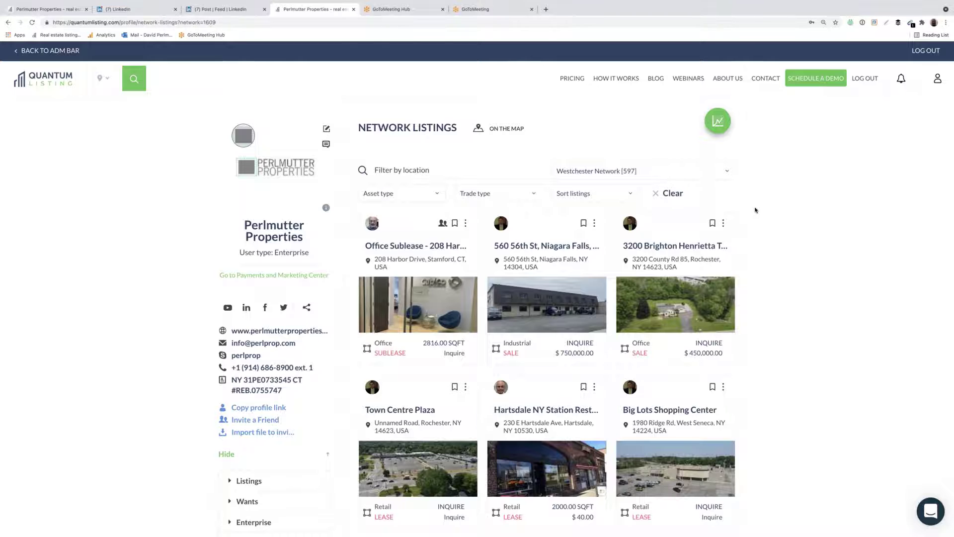
left_click(438, 193)
left_click(401, 222)
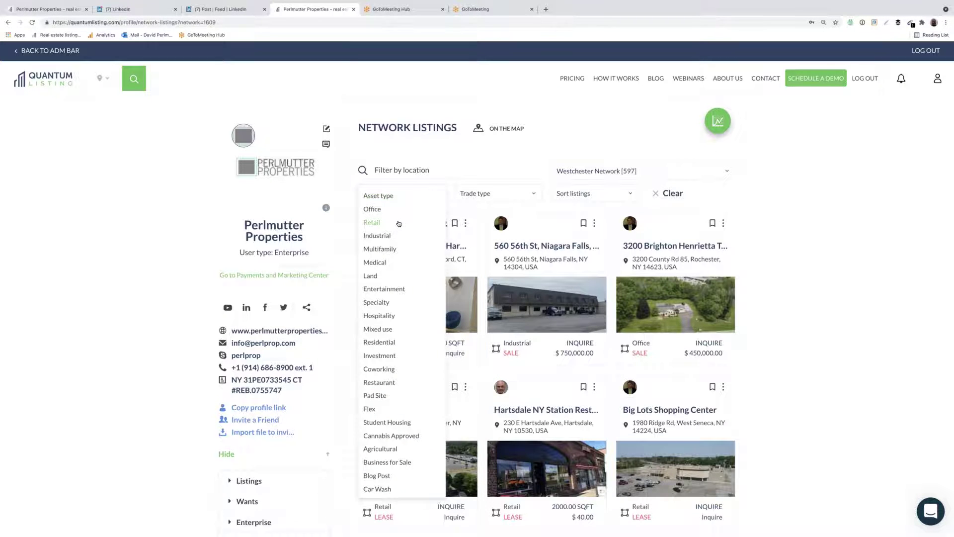
left_click(487, 195)
left_click(479, 223)
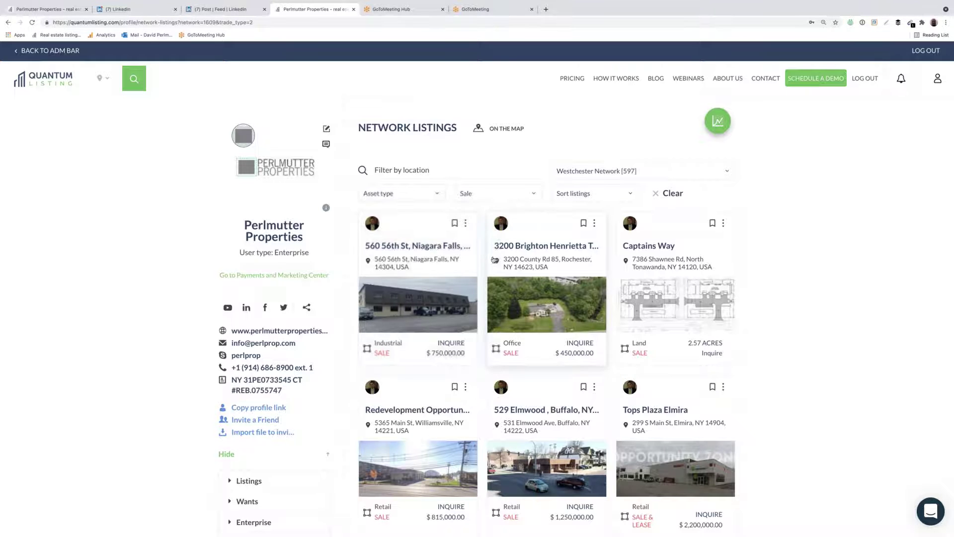
scroll(485, 357, "down", 1)
scroll(485, 358, "down", 5)
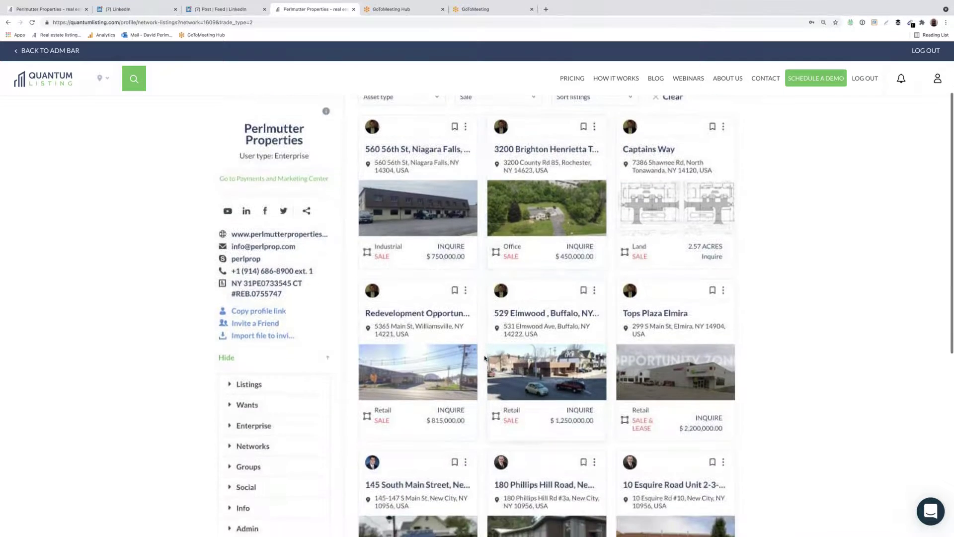
scroll(485, 358, "down", 4)
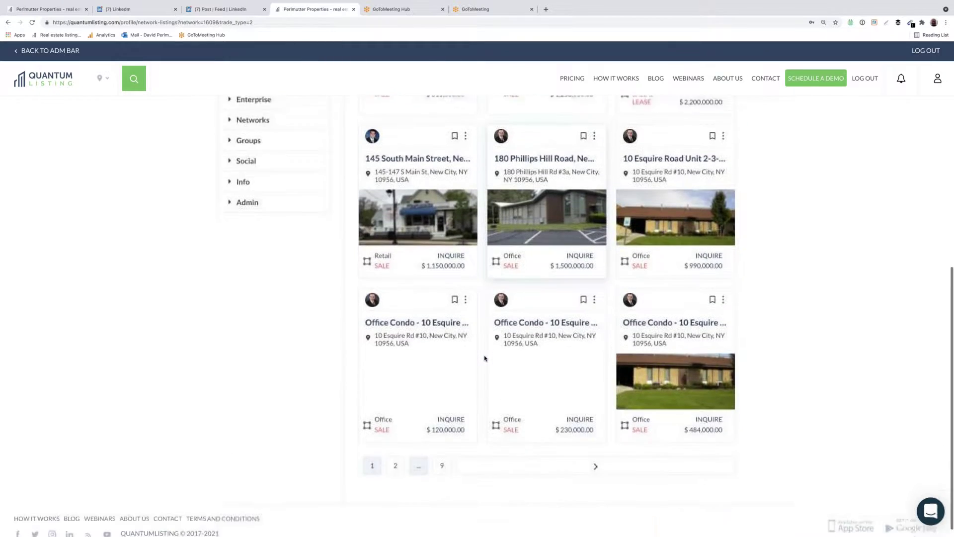
- View the sort options for the network listings and clear all applied filters
scroll(485, 358, "up", 5)
scroll(485, 358, "up", 4)
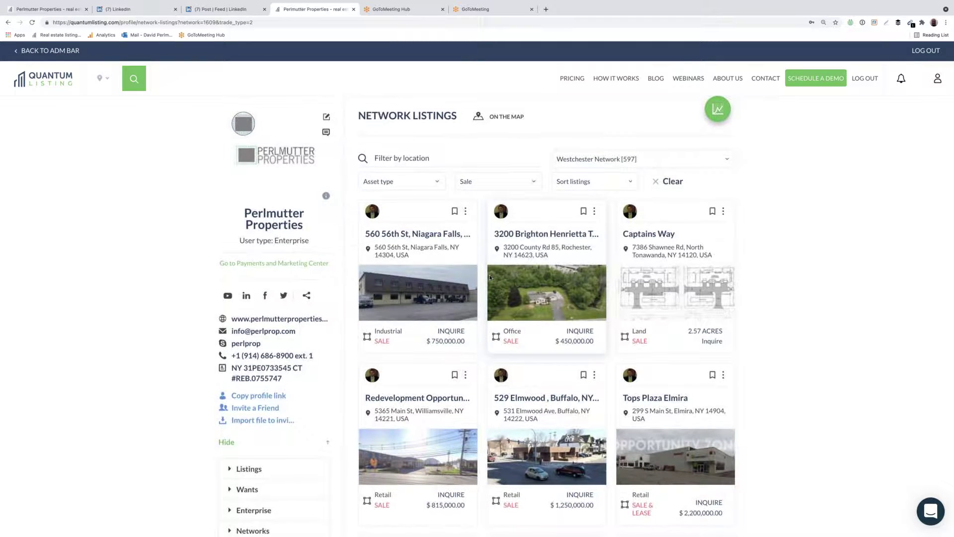
left_click(608, 184)
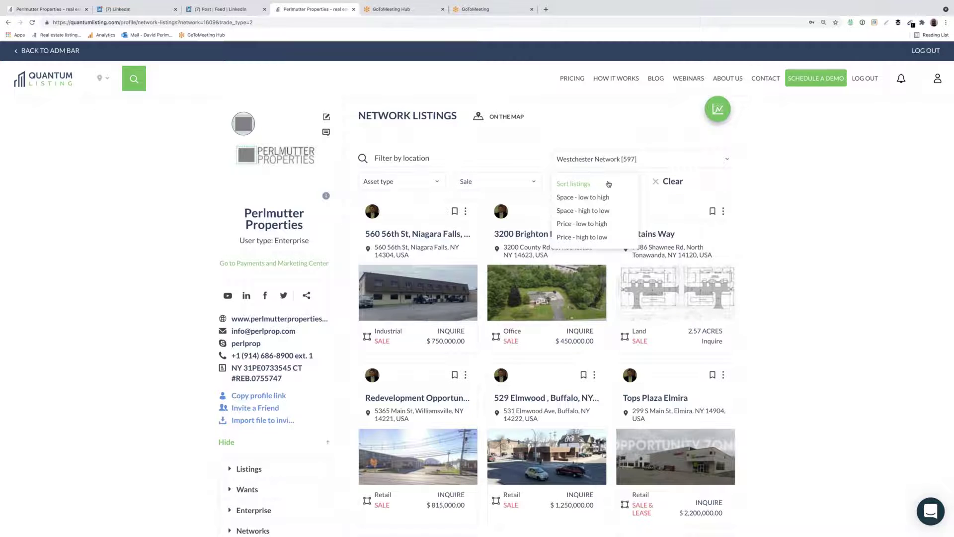
left_click(672, 182)
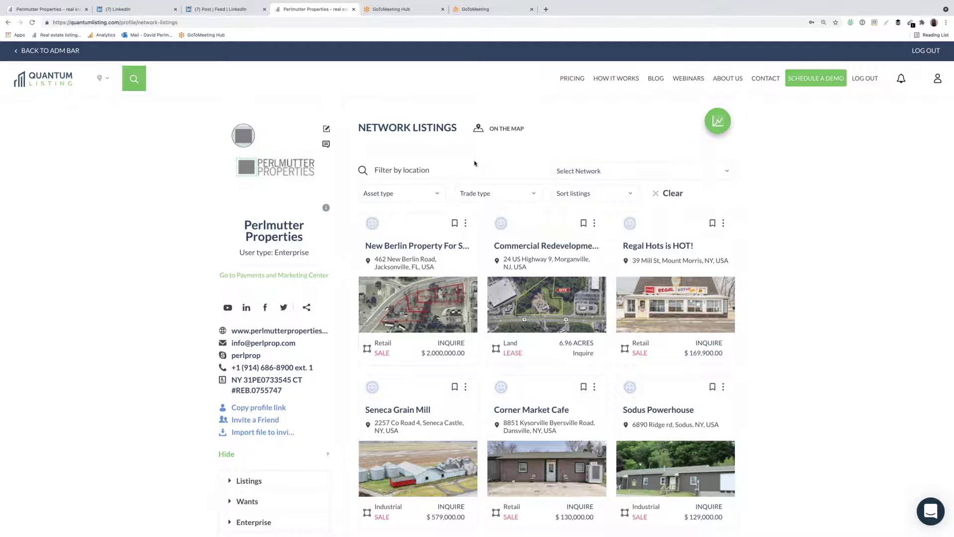
- Filter the network listings to the Westchester Network and the location Westchester, NY
left_click(581, 170)
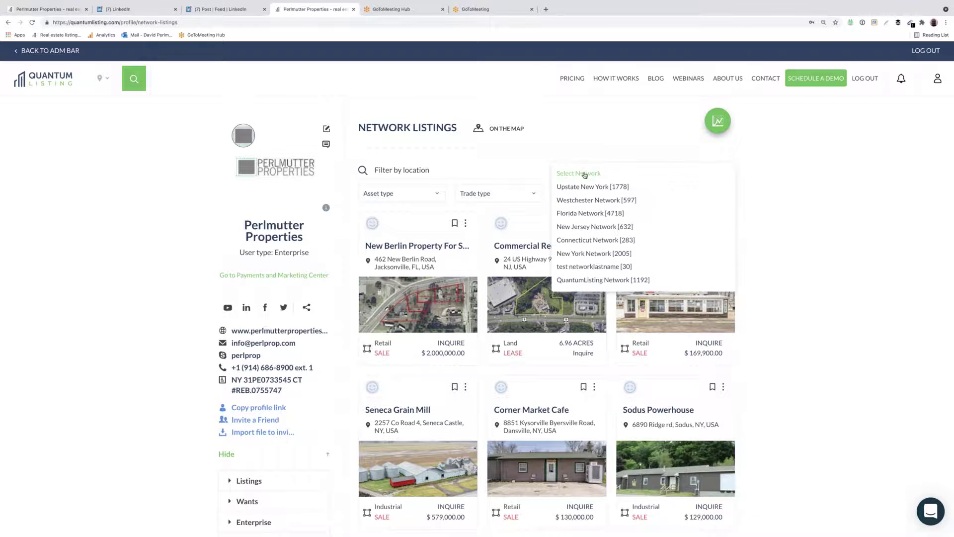
left_click(587, 200)
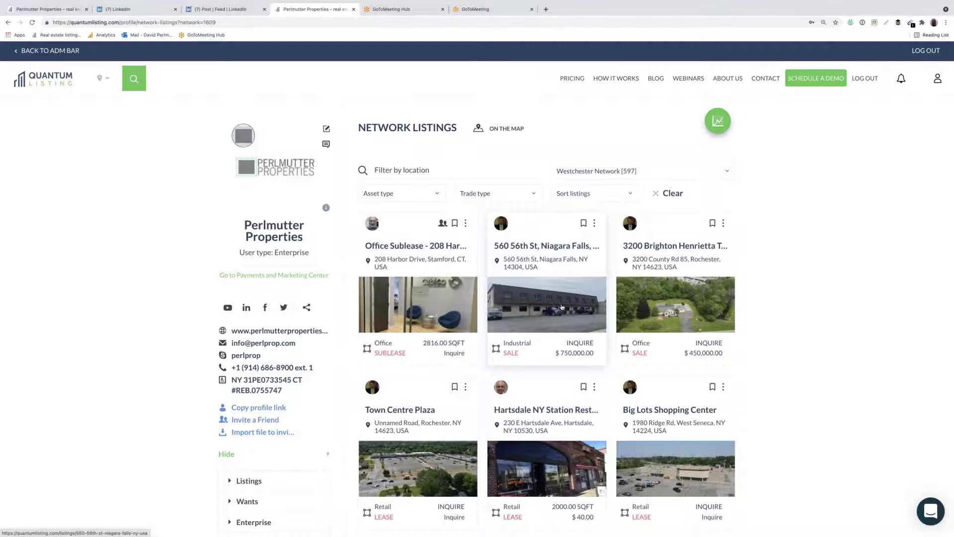
left_click(436, 168)
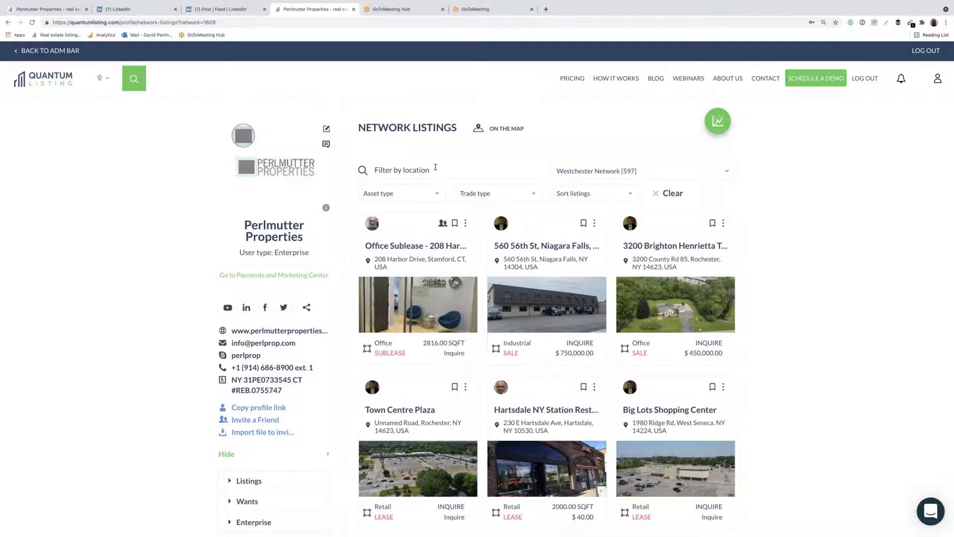
type("West")
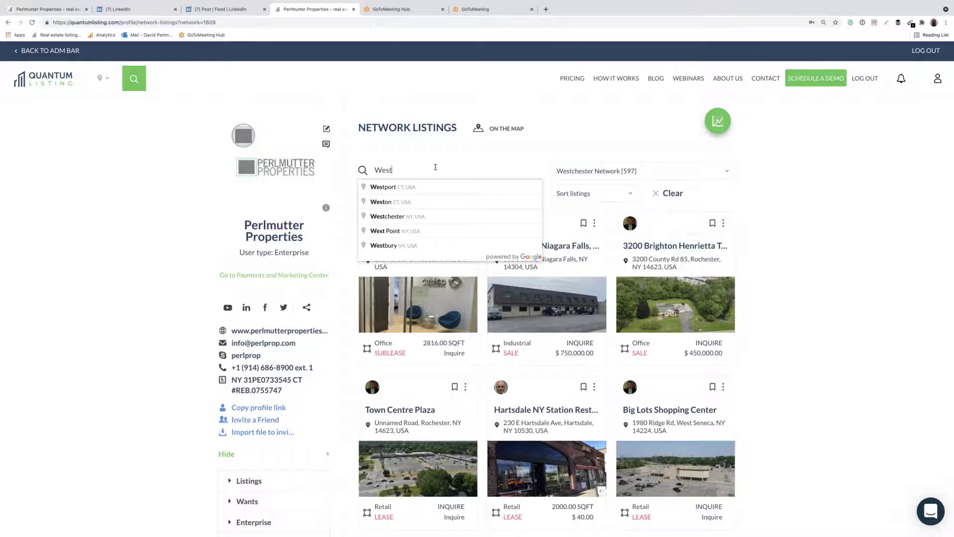
type("che")
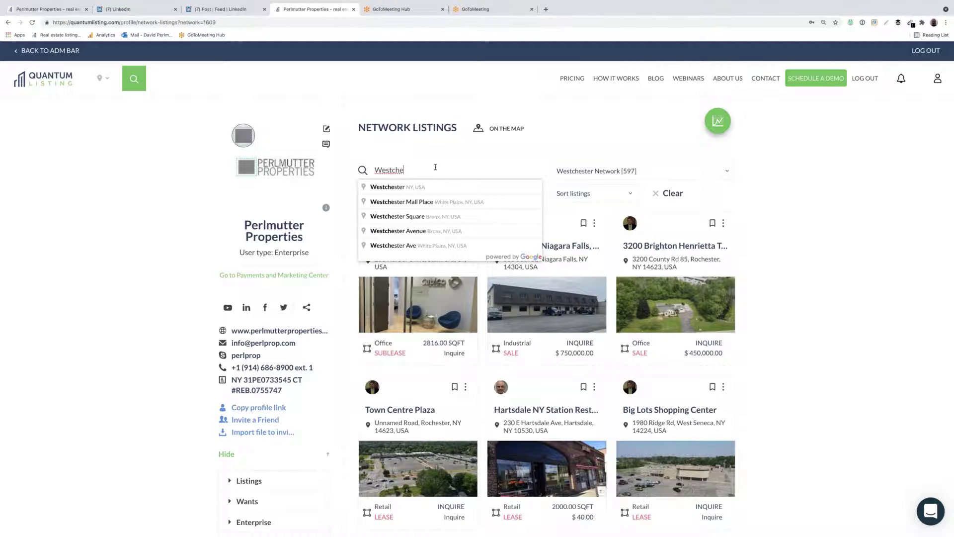
left_click(429, 191)
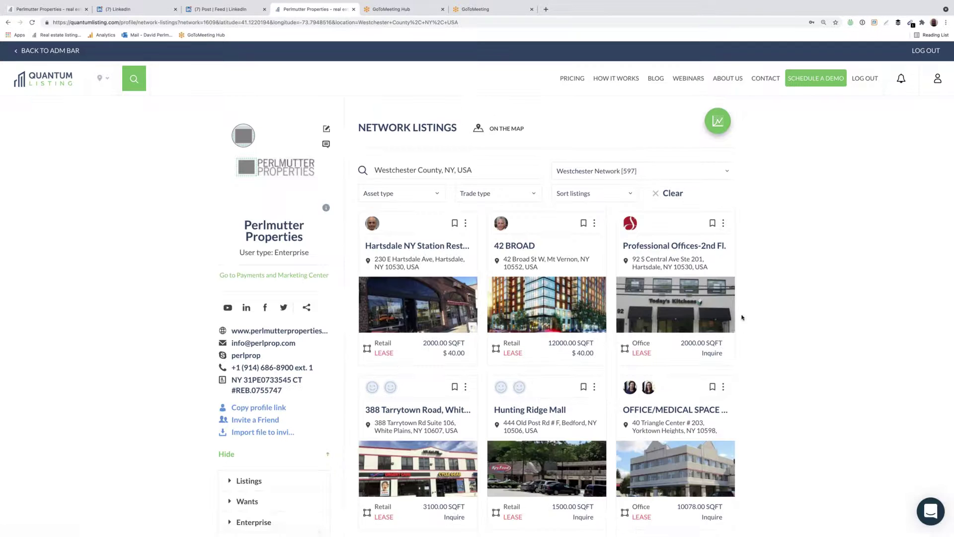
- Browse the Westchester County listings and expand the Networks section of the profile menu
scroll(711, 343, "down", 3)
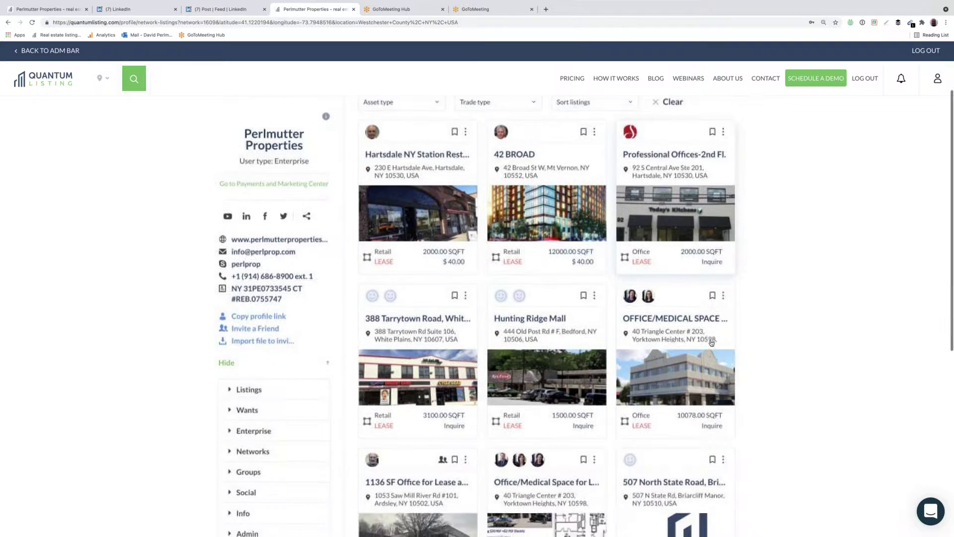
scroll(712, 342, "up", 2)
scroll(712, 343, "down", 8)
scroll(712, 343, "down", 3)
scroll(712, 343, "up", 12)
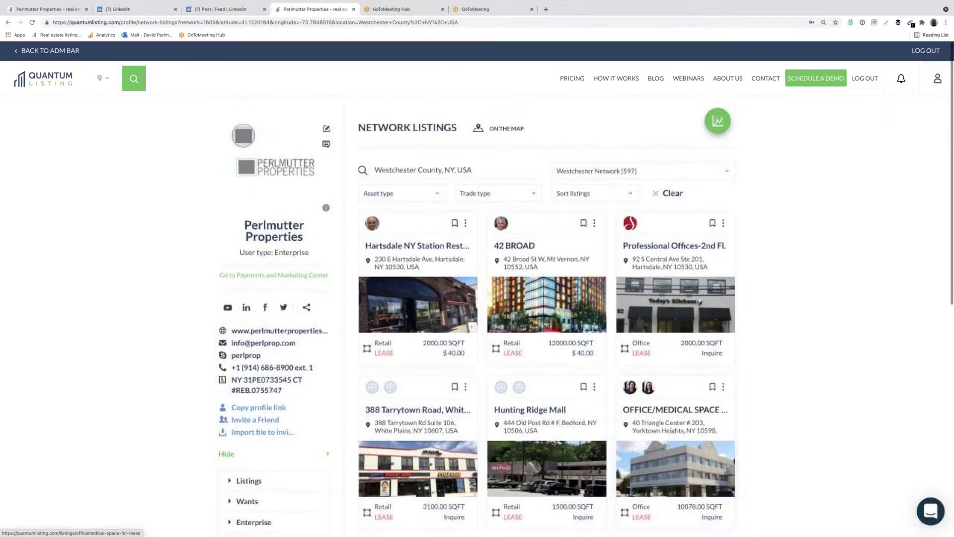
scroll(232, 347, "down", 4)
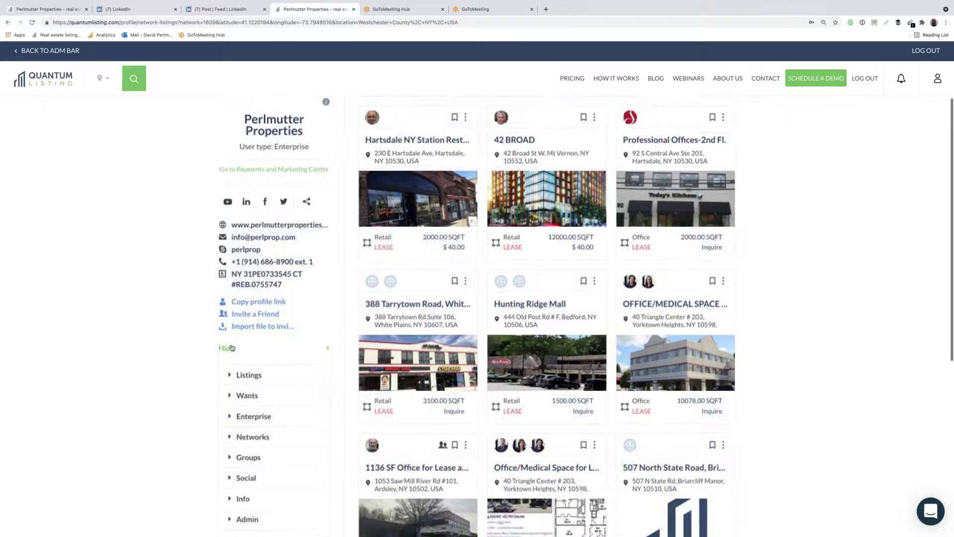
left_click(286, 399)
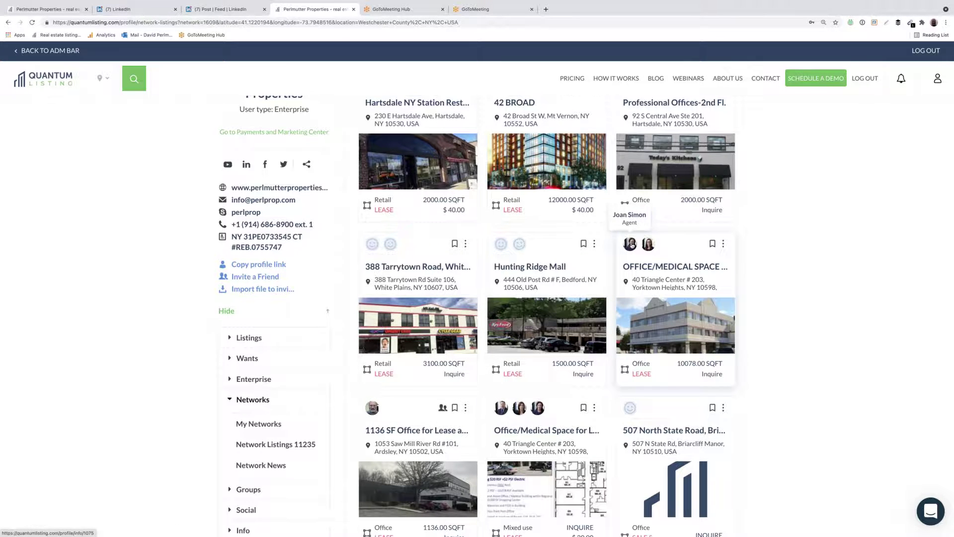
- Open the profile of the first agent on the Yorktown Heights office/medical listing, view the chat page with that agent and return
left_click(632, 244)
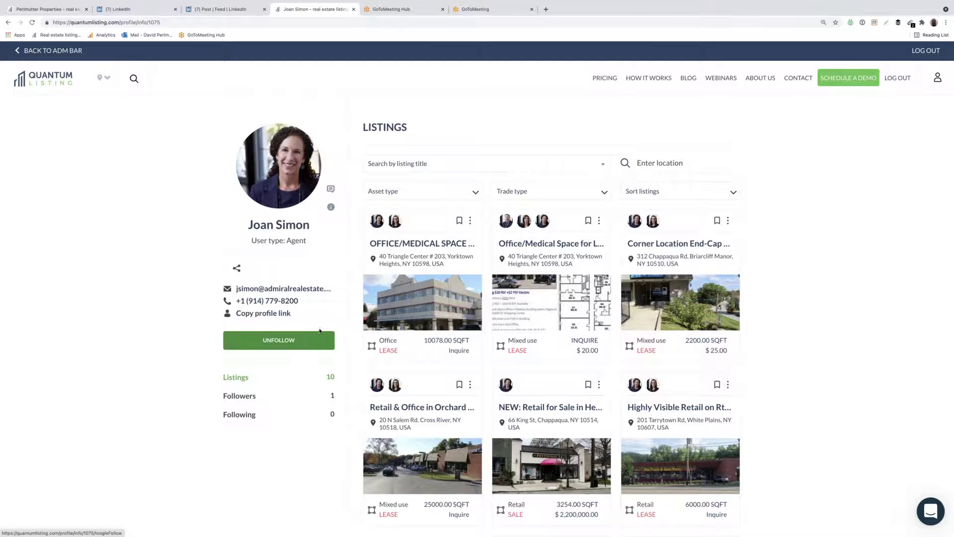
left_click(331, 190)
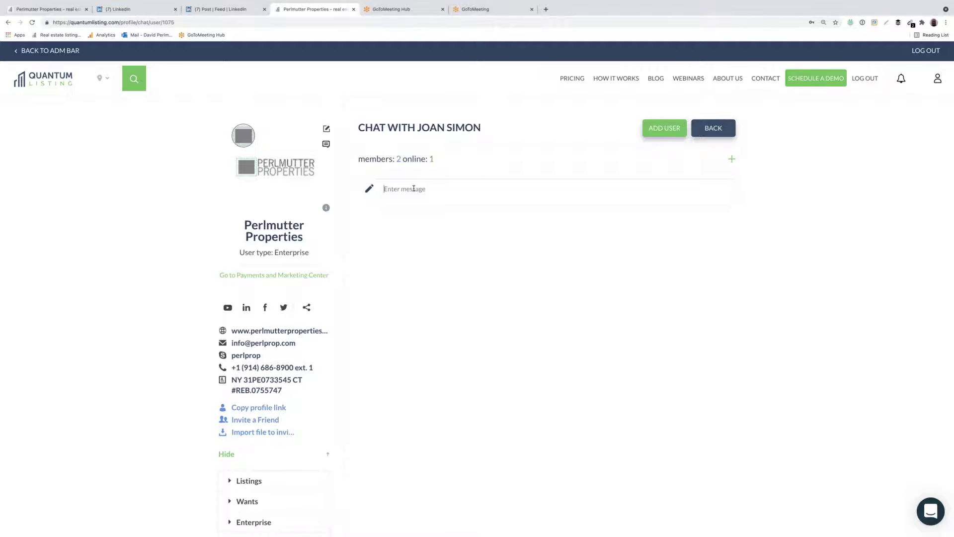
left_click(714, 129)
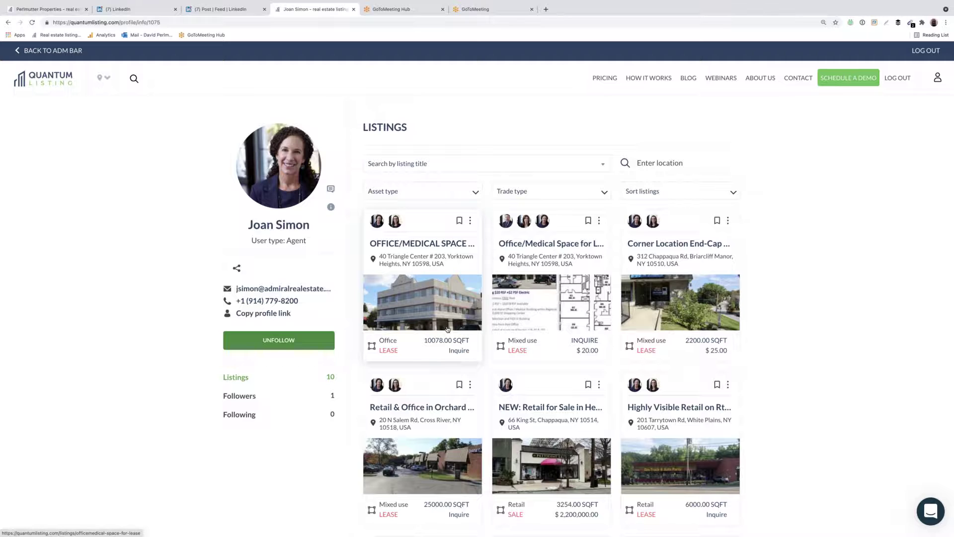
- Browse the listings on the agent's profile page
scroll(448, 329, "down", 3)
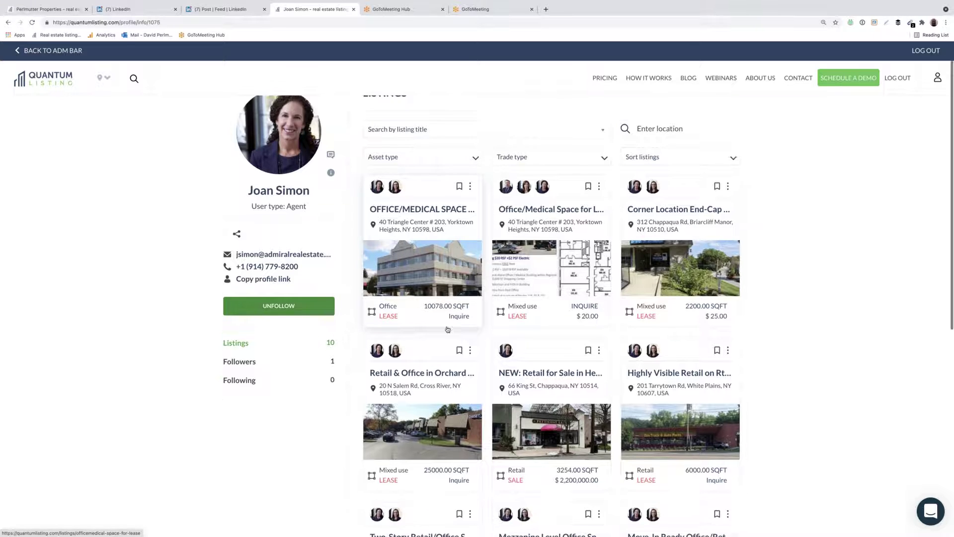
scroll(313, 473, "down", 4)
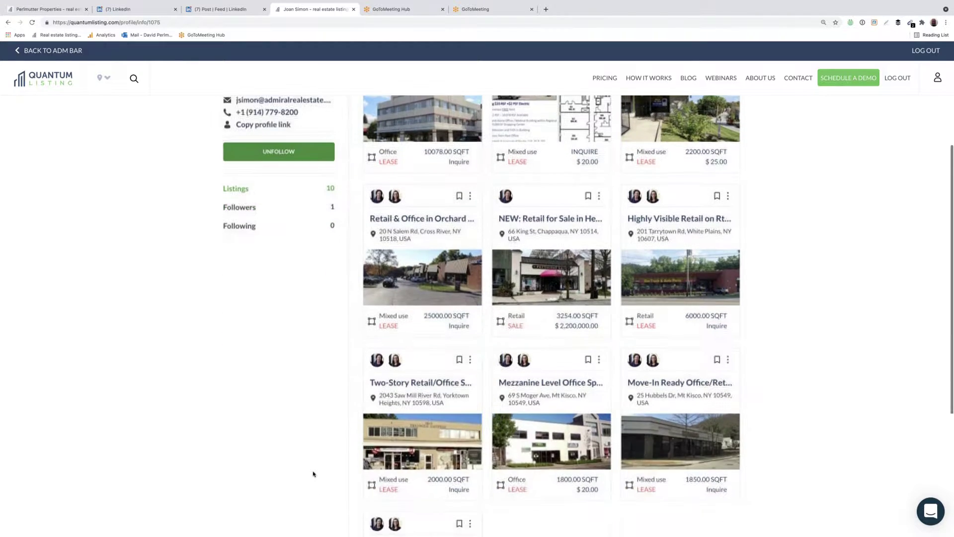
scroll(313, 474, "up", 4)
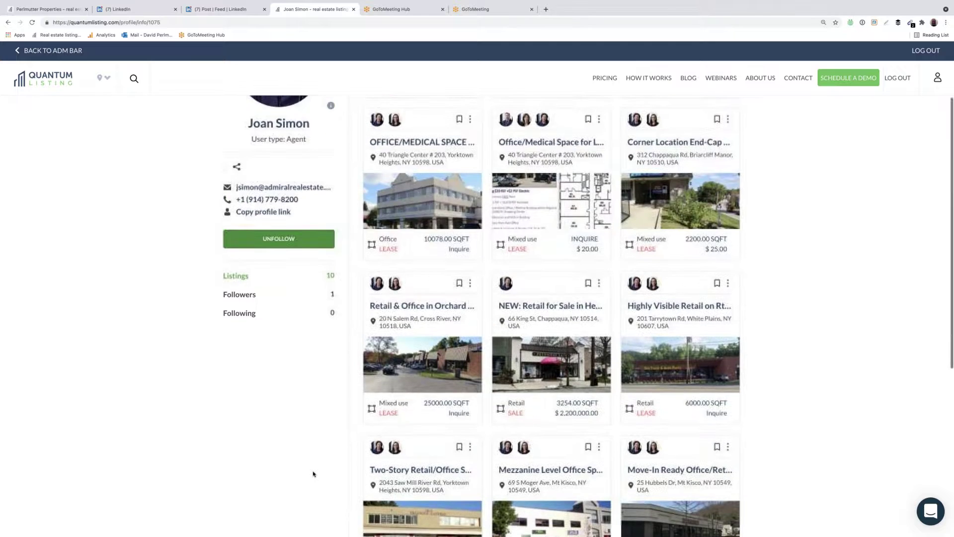
scroll(313, 474, "up", 2)
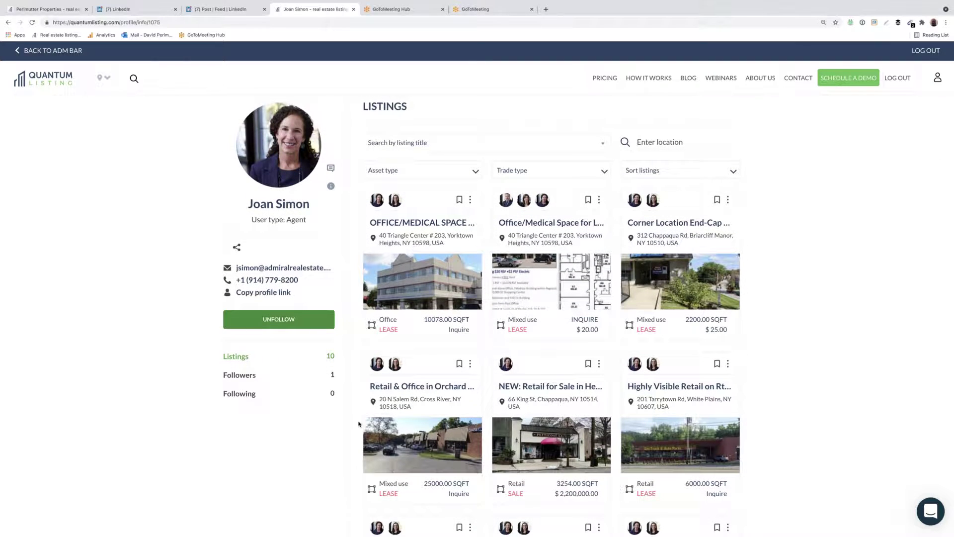
- Return to your own profile and open the Network News page from its Networks section
left_click(937, 77)
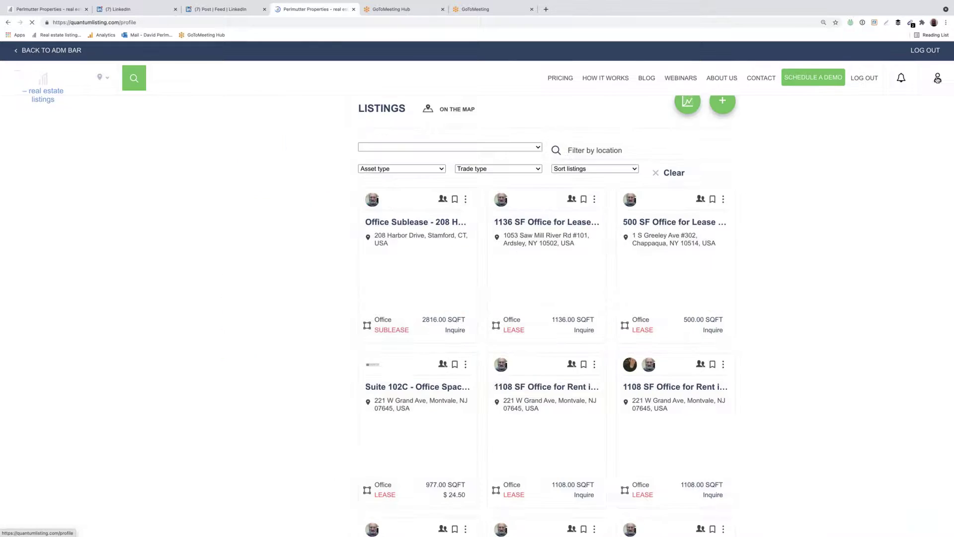
scroll(260, 426, "down", 3)
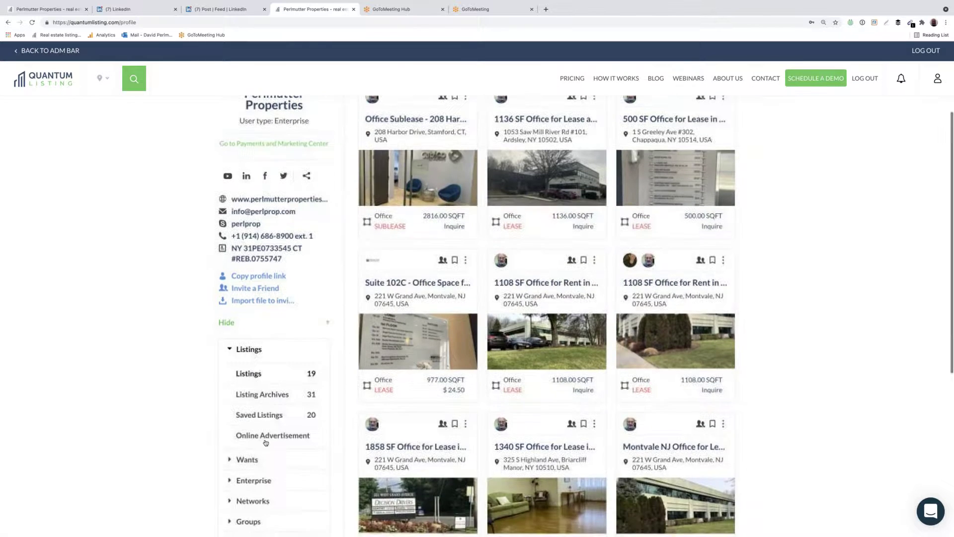
left_click(255, 491)
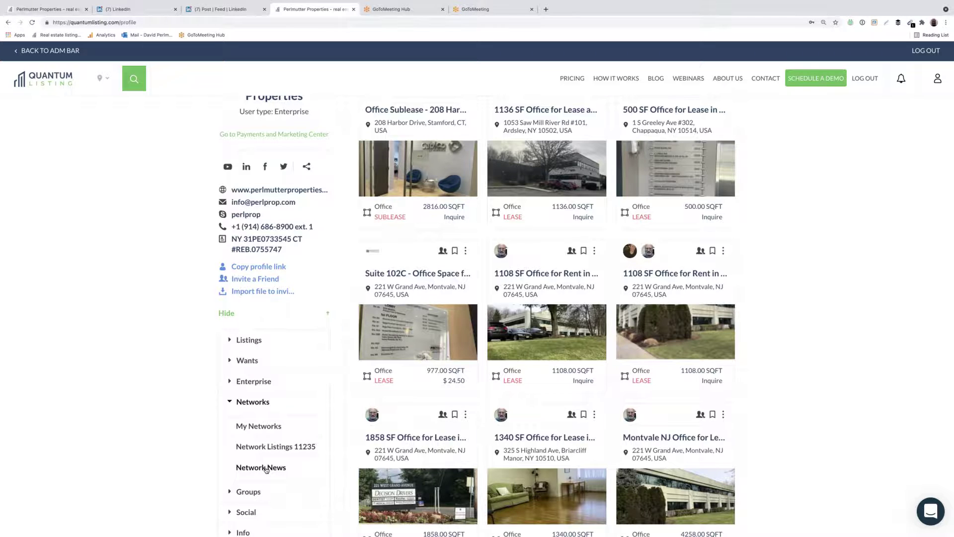
left_click(267, 470)
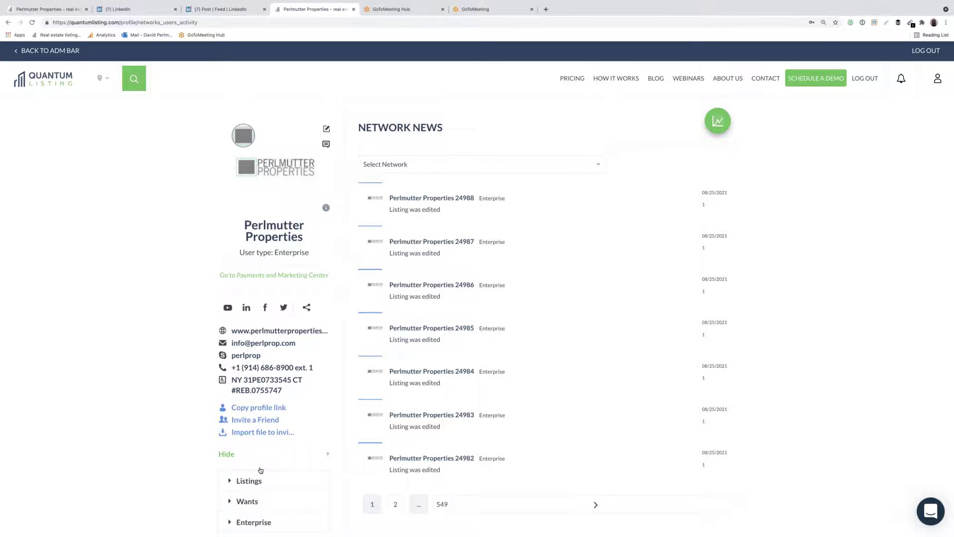
- Open the published listing on page 2 of Network News and expand its agent contact details
left_click(400, 505)
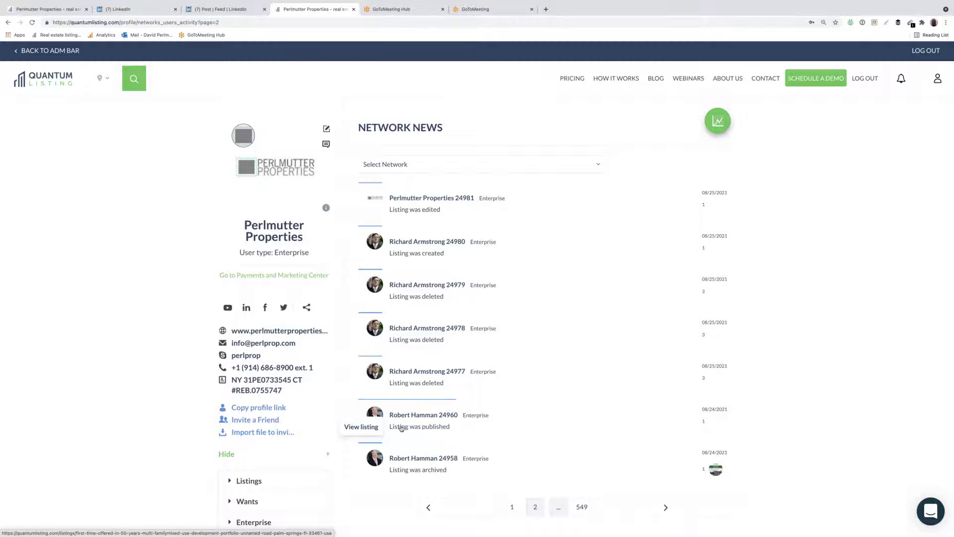
left_click(398, 428)
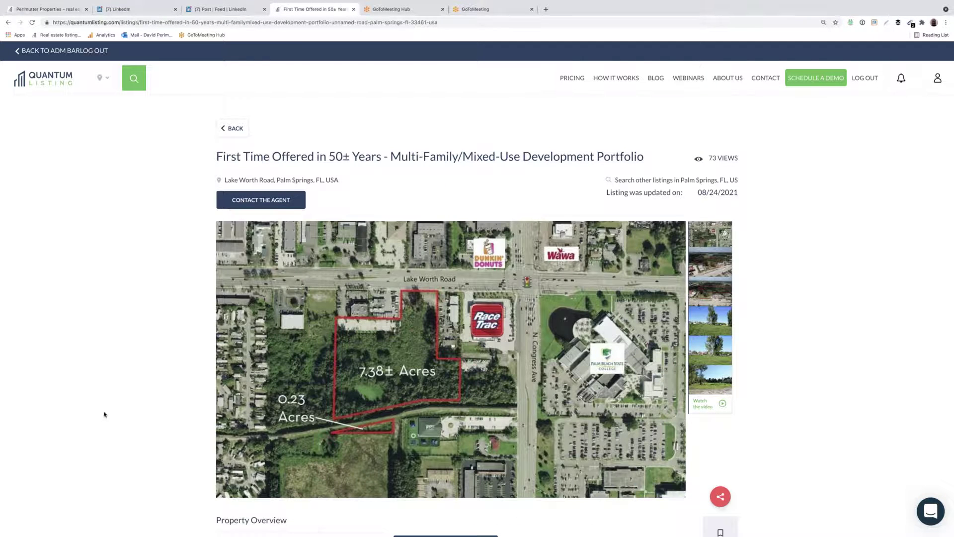
scroll(104, 414, "down", 2)
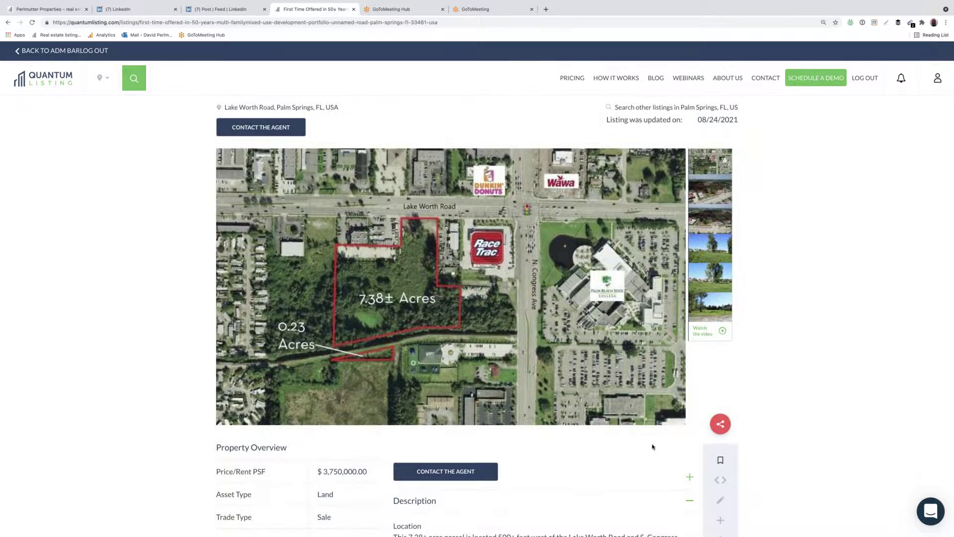
left_click(690, 477)
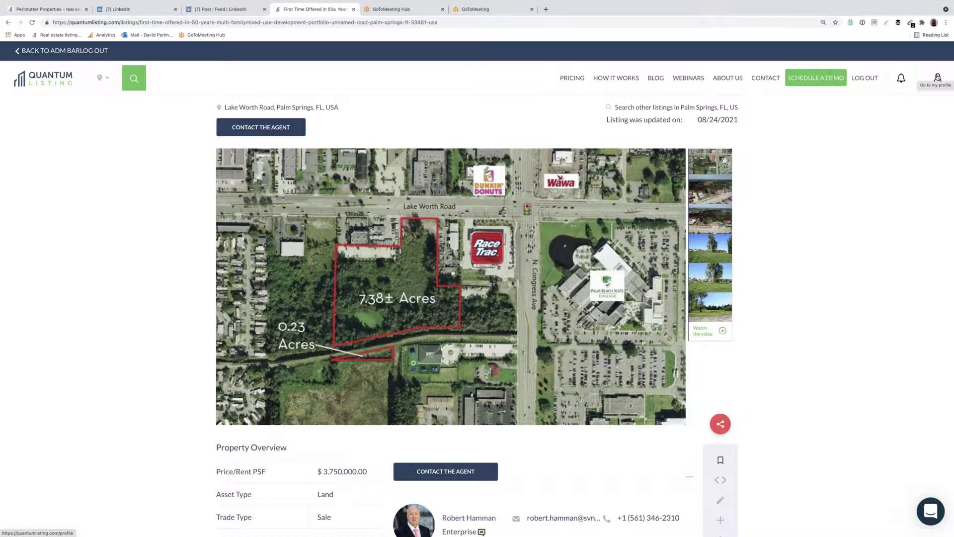
- Go back to your own profile, open My Groups and view the chat of the Haves and Wants: New York group
left_click(938, 78)
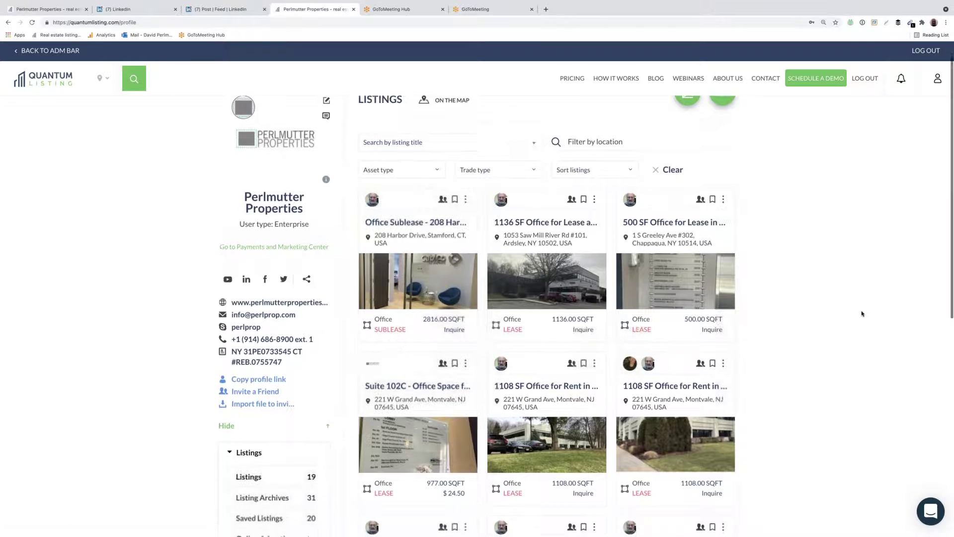
scroll(862, 314, "down", 3)
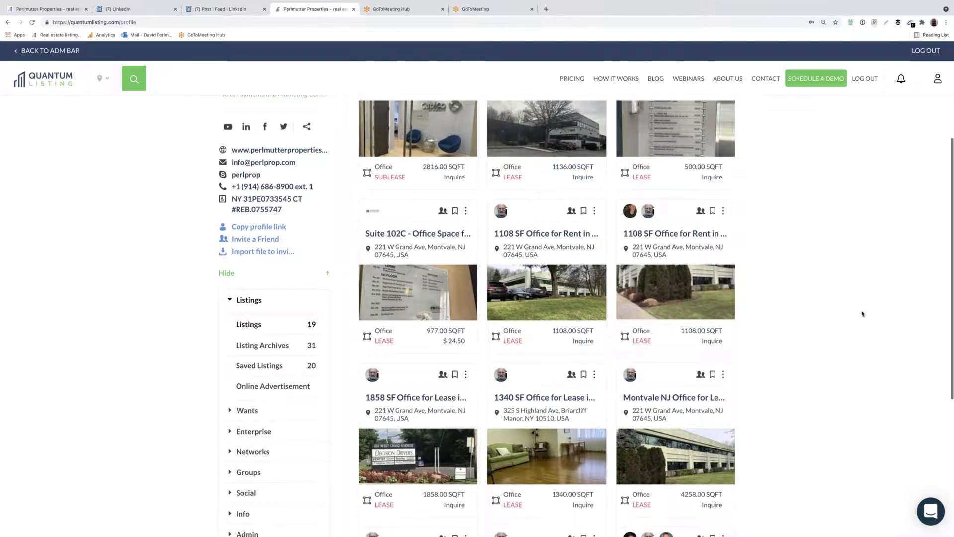
scroll(862, 313, "down", 1)
left_click(248, 442)
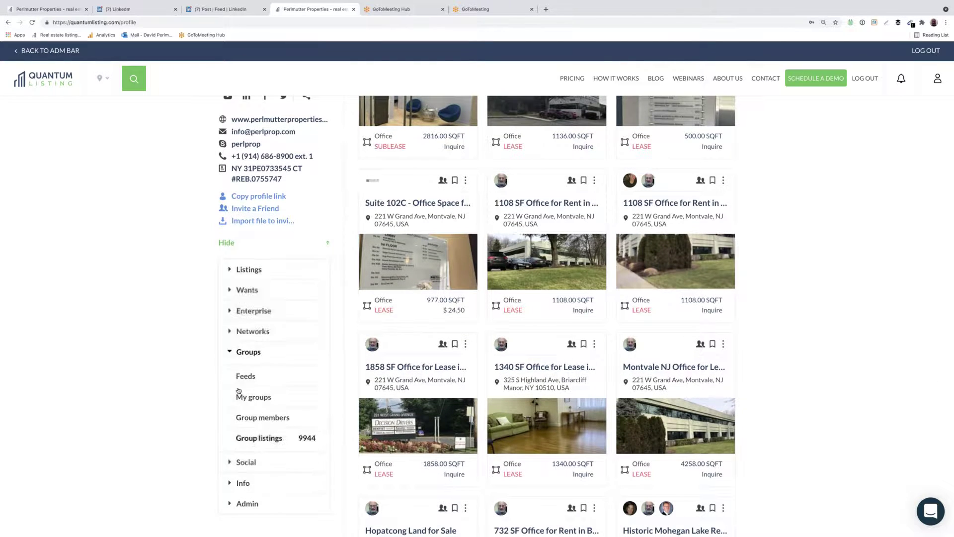
left_click(267, 398)
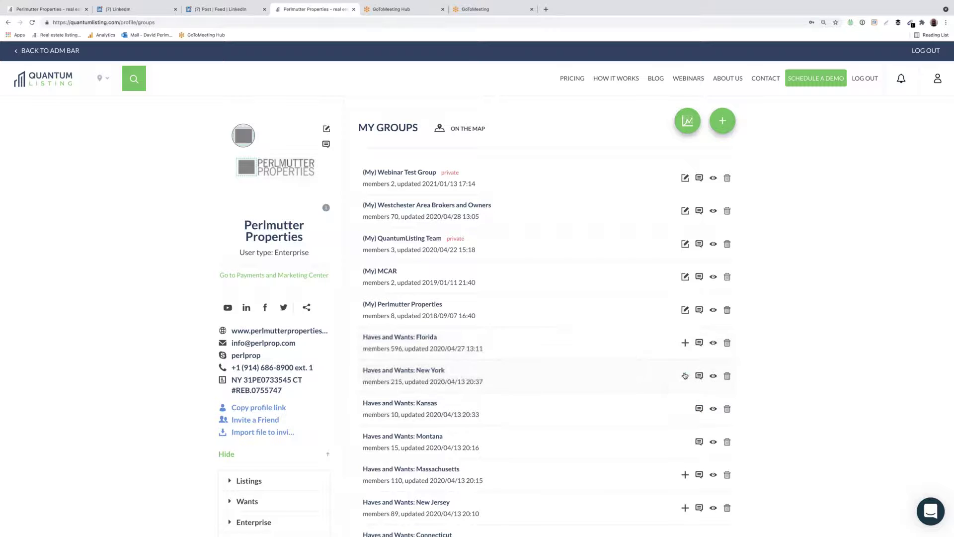
left_click(698, 377)
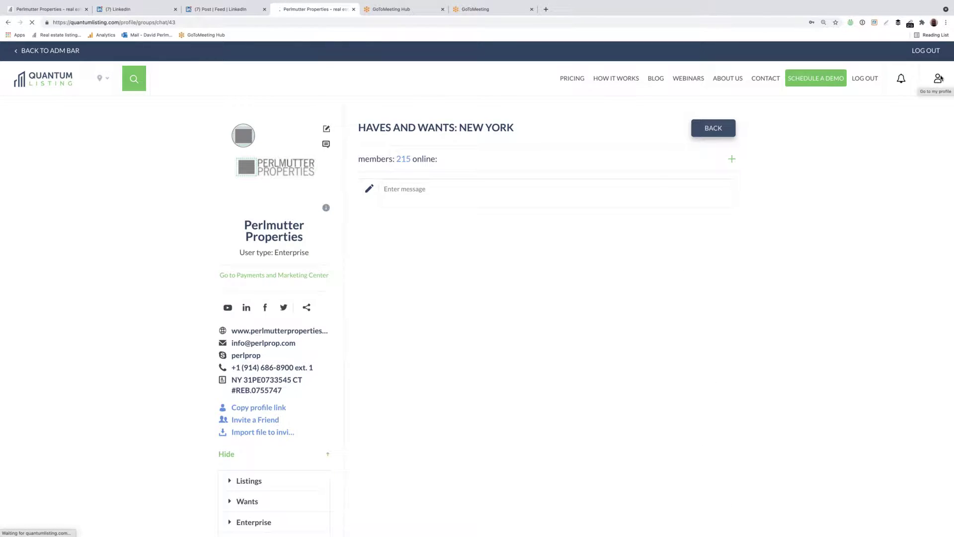
- Expand the profile menu's Listings section and copy the text of its Listings entry
left_click(276, 486)
double_click(259, 507)
right_click(260, 507)
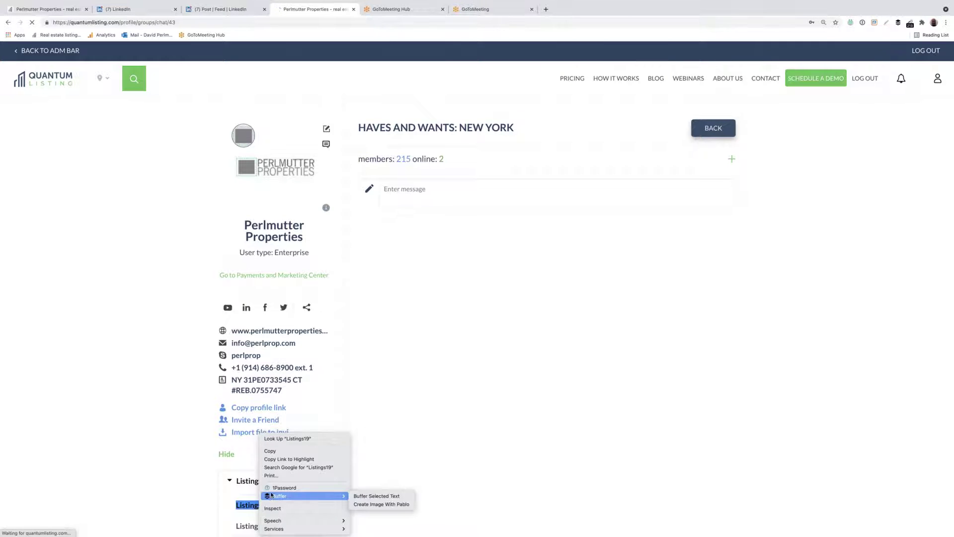
left_click(279, 451)
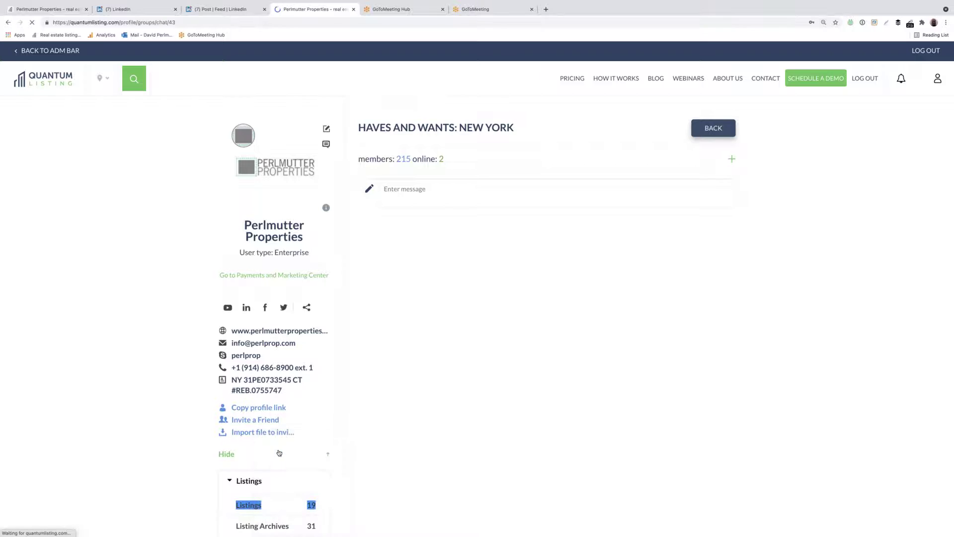
- Open the Office Sublease - 208 Harbor Dr. Stamford CT listing from your own listings and copy its web address
left_click(253, 507)
scroll(498, 393, "down", 2)
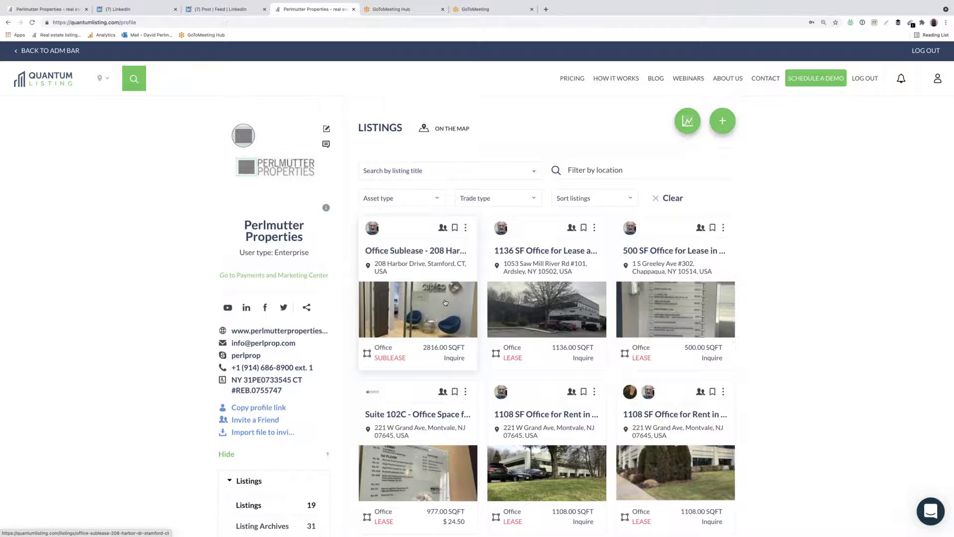
left_click(446, 302)
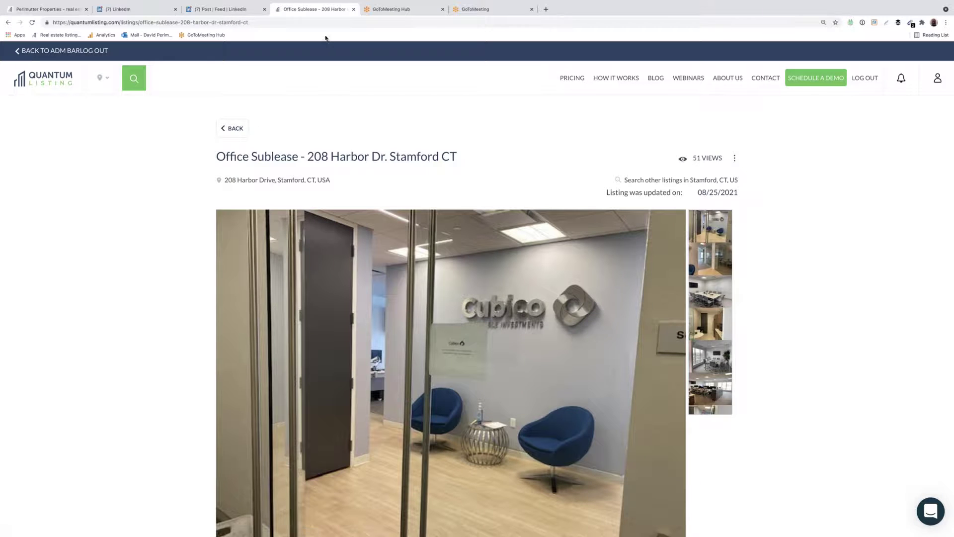
left_click(313, 24)
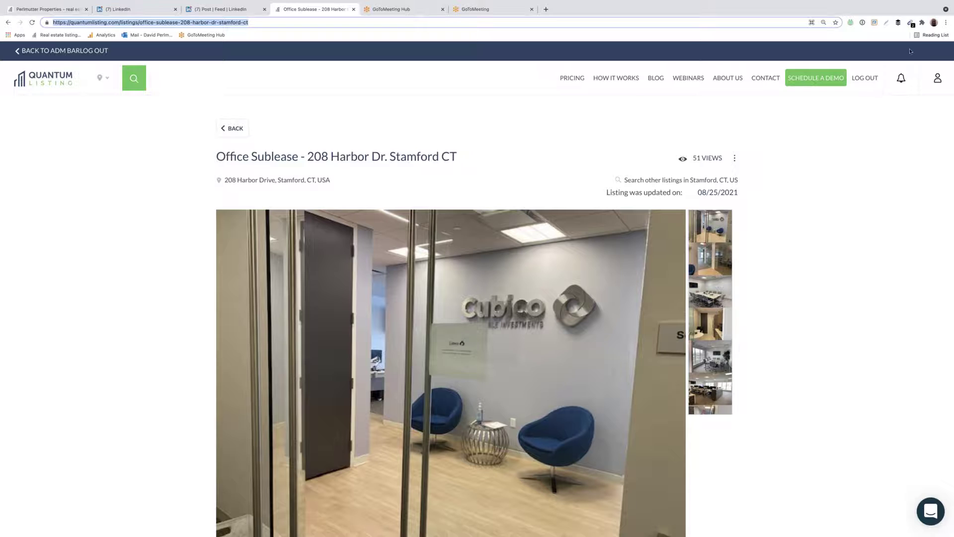
- Return to your own profile, open My Groups and open the chat of the Haves and Wants: Connecticut group
left_click(937, 80)
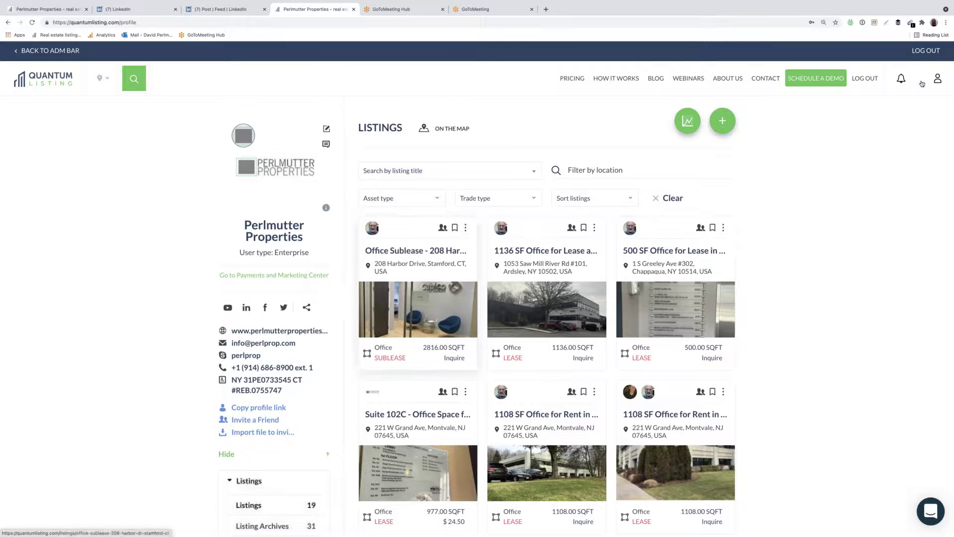
scroll(253, 494, "down", 4)
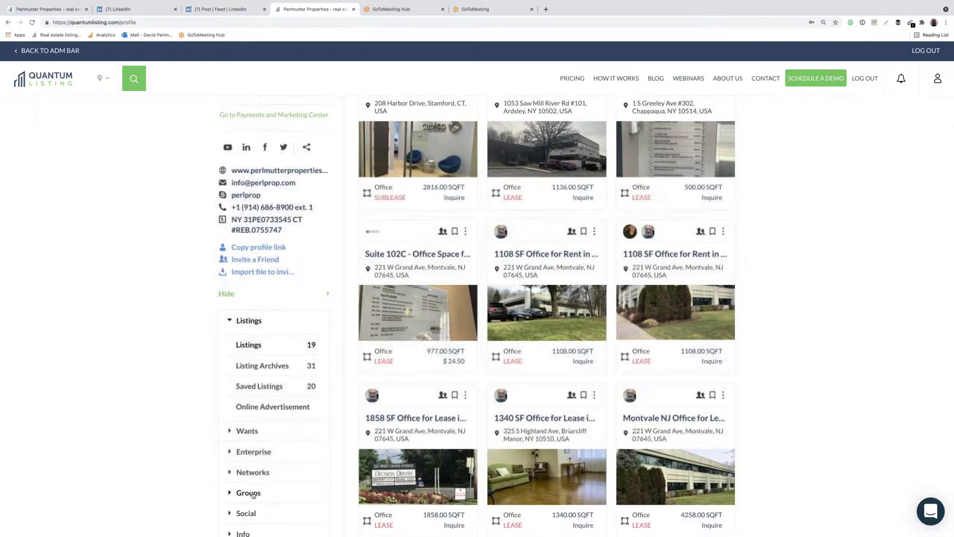
left_click(253, 493)
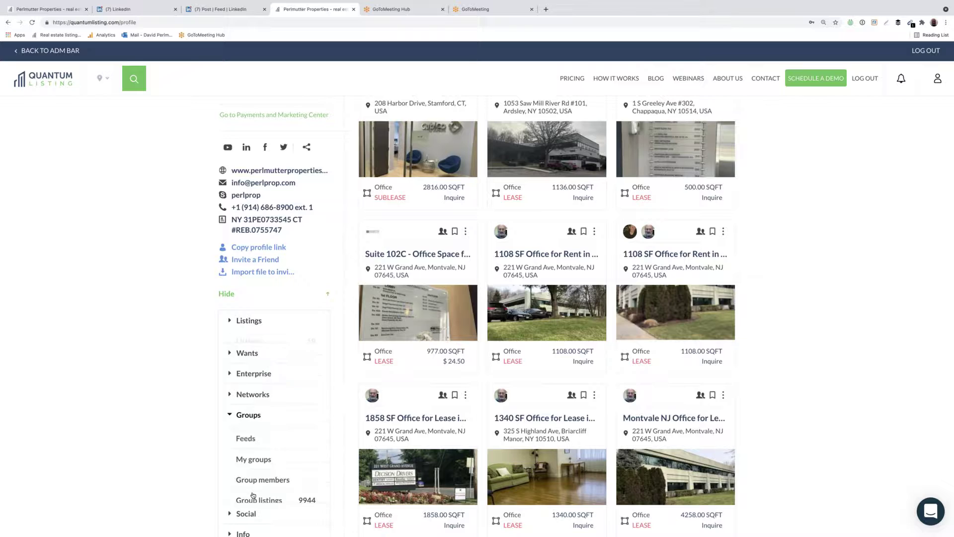
left_click(264, 448)
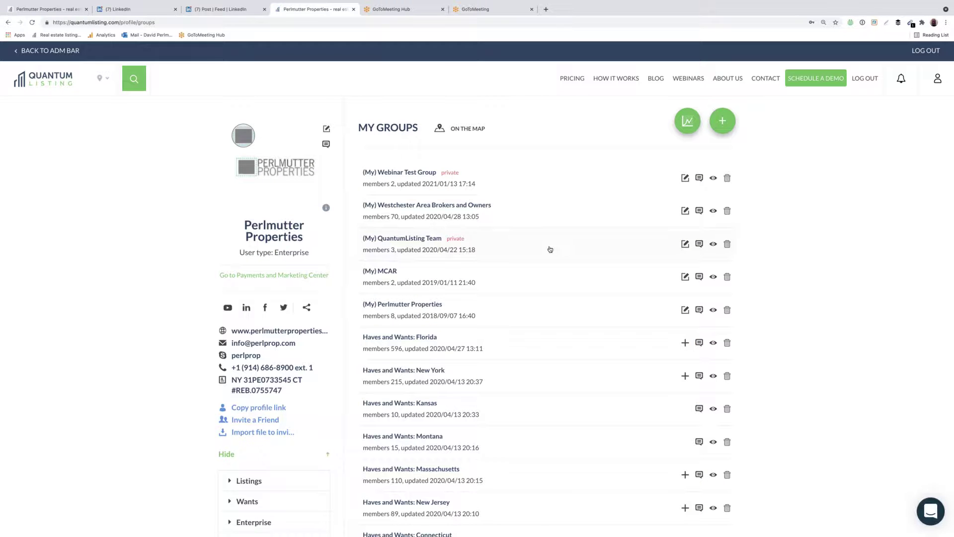
scroll(545, 233, "down", 2)
scroll(545, 233, "down", 3)
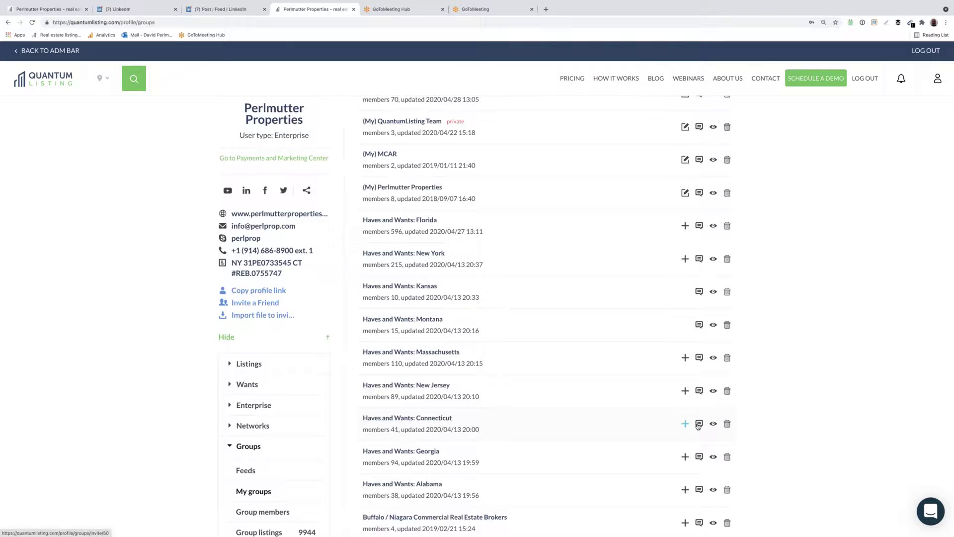
left_click(700, 425)
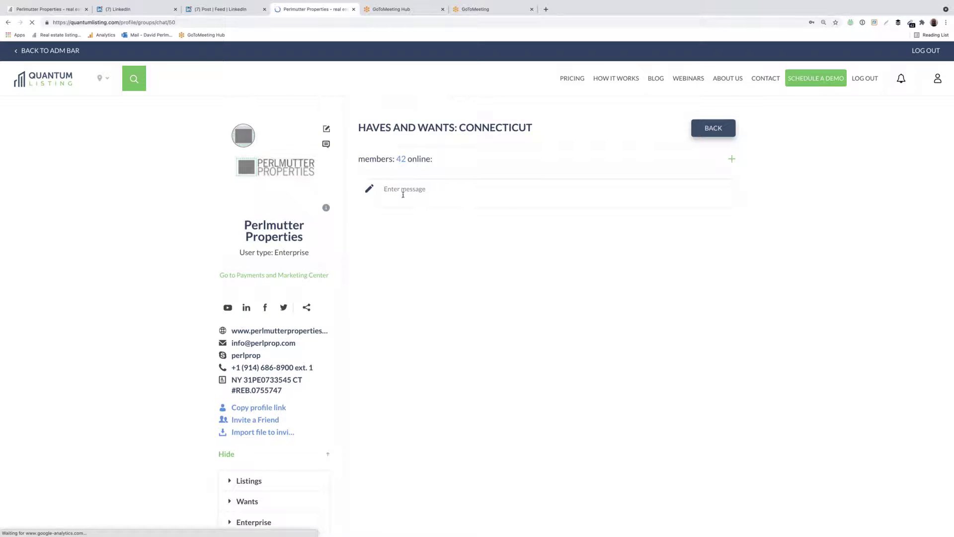
- Post "I have a new sublease listing in Stamford. Have a look:" with the copied listing link in the group chat, and return to My Groups
left_click(403, 195)
type("I have a new sublease listing in Stamford")
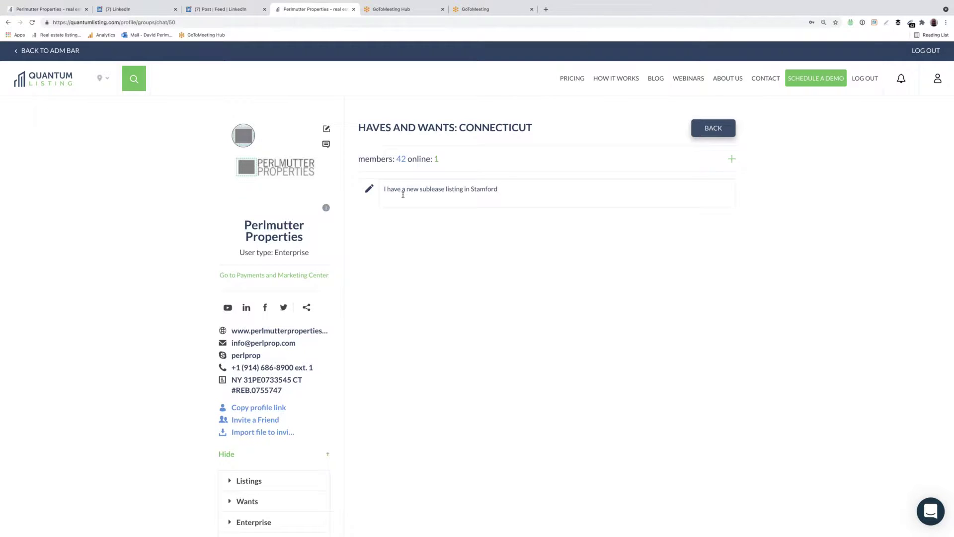
type(". Have a look:")
key("super+v")
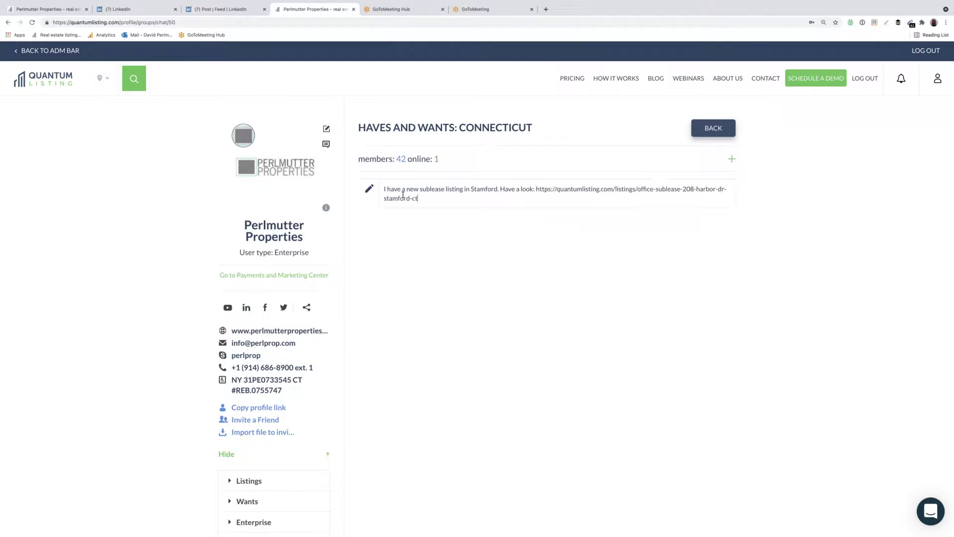
key("Return")
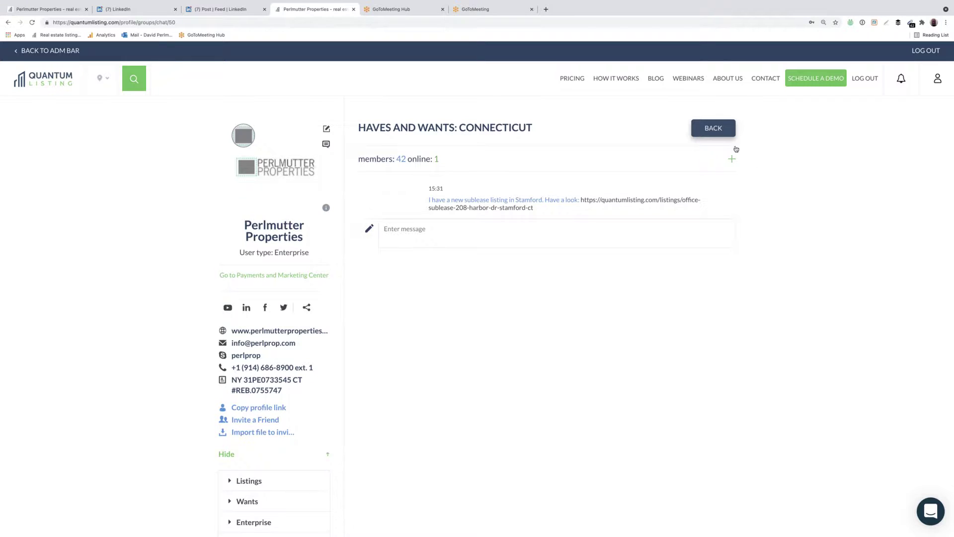
left_click(721, 133)
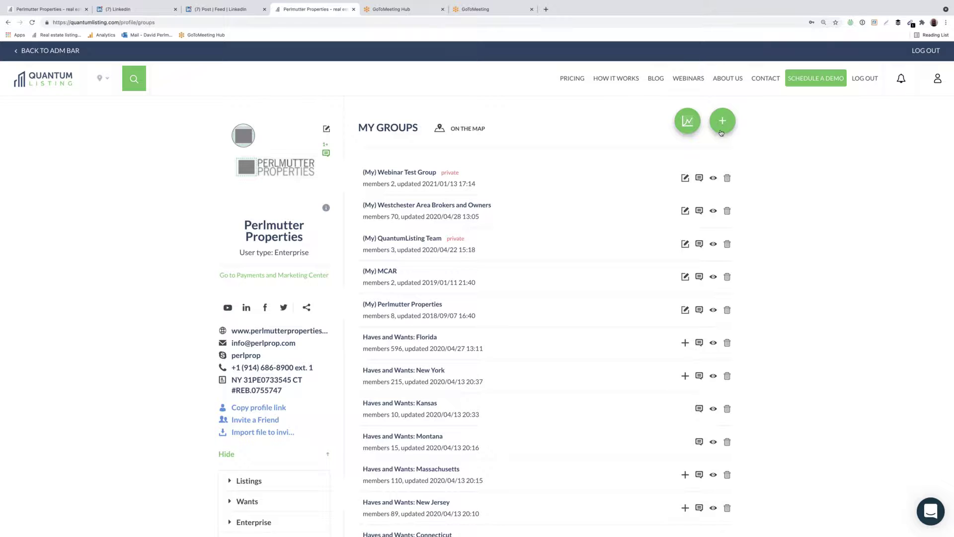
- Start sharing your profile by email and fill in the recipient's e-mail address from the saved suggestions
left_click(308, 307)
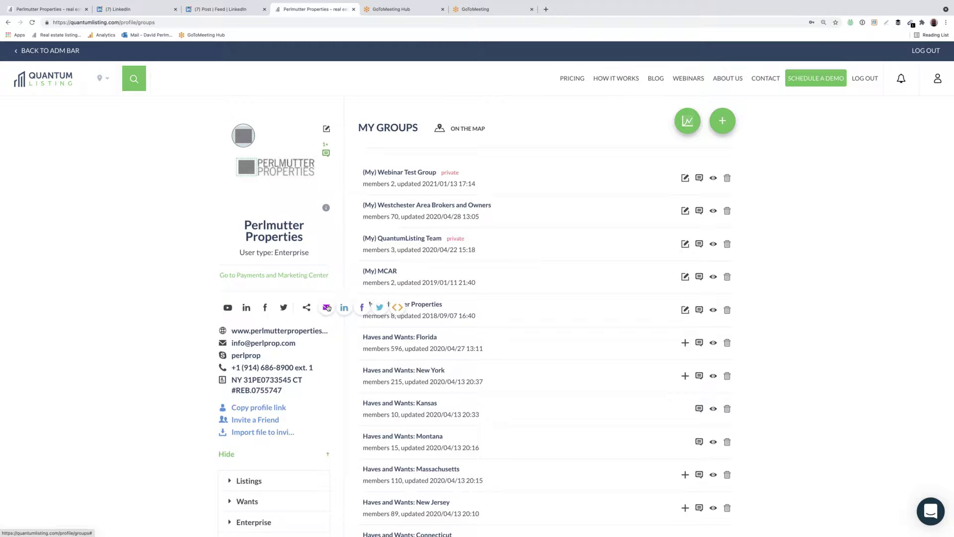
left_click(328, 308)
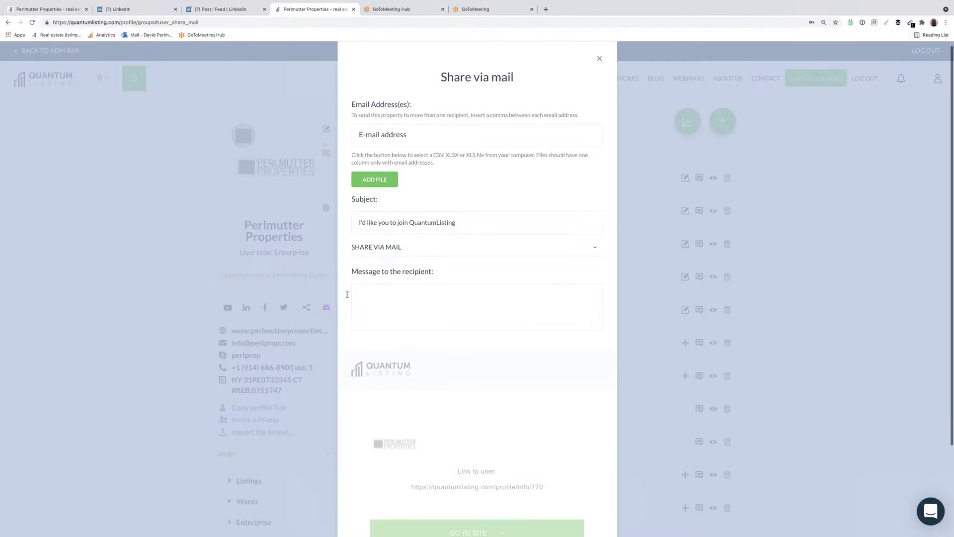
left_click(402, 134)
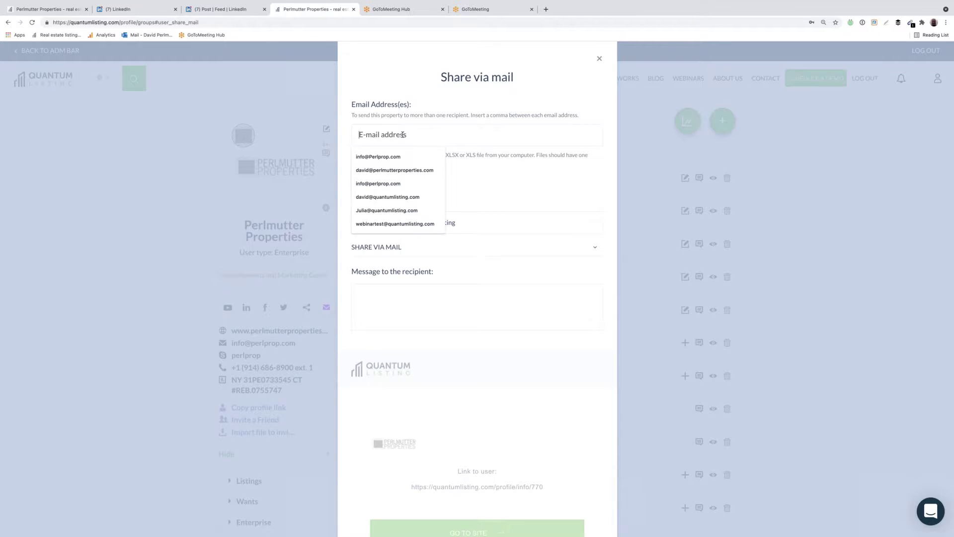
type("julia")
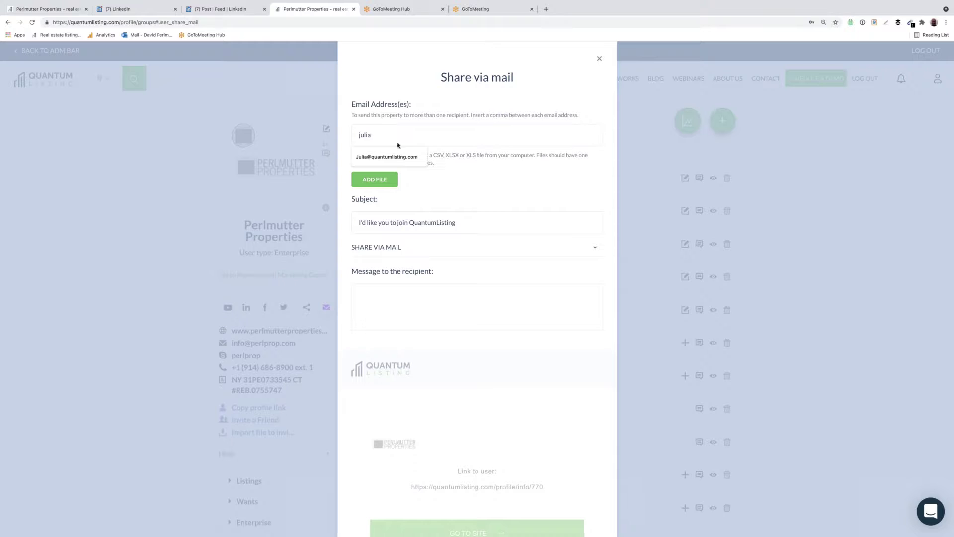
left_click(411, 156)
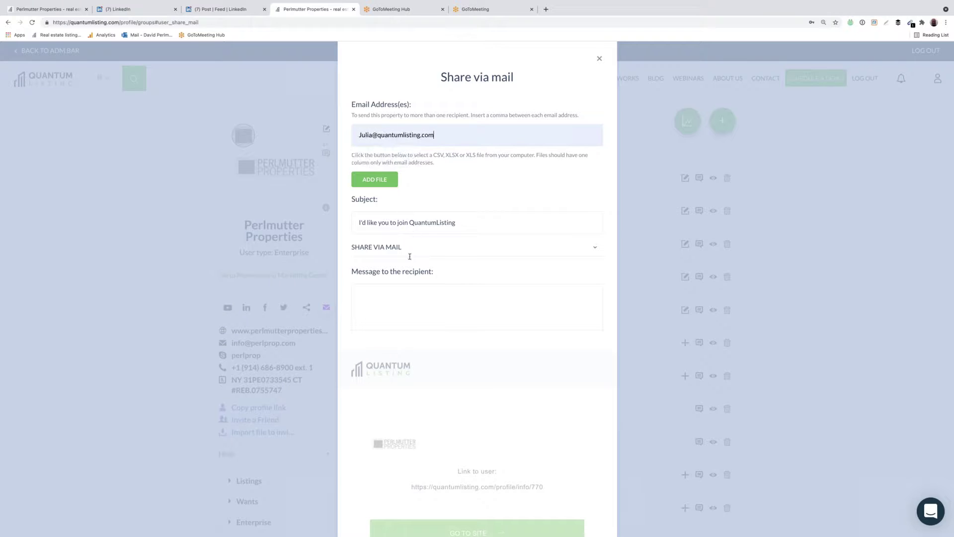
- Set the subject to "Check out my Business for Sale Listing", write a short greeting to the recipient and send the profile email
triple_click(416, 223)
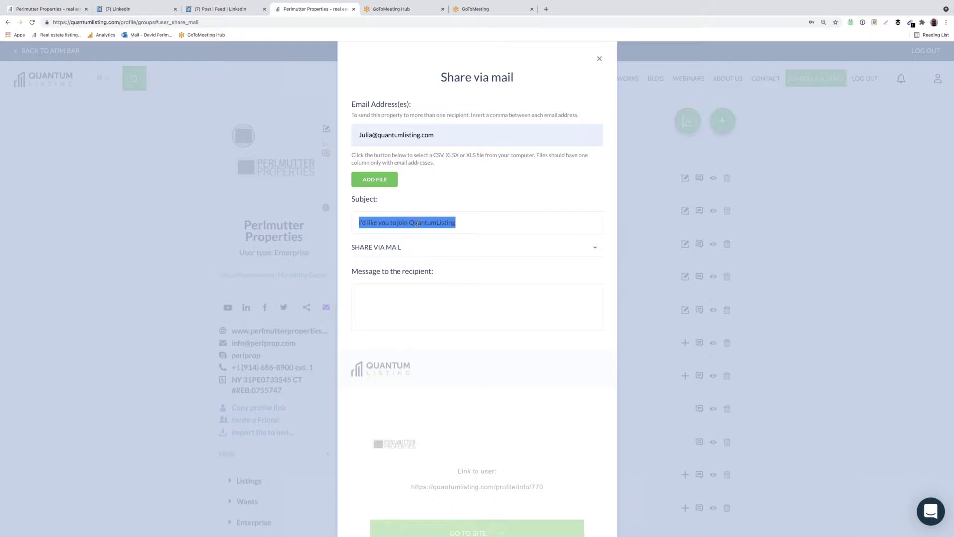
type("See")
key("BackSpace")
type("Che")
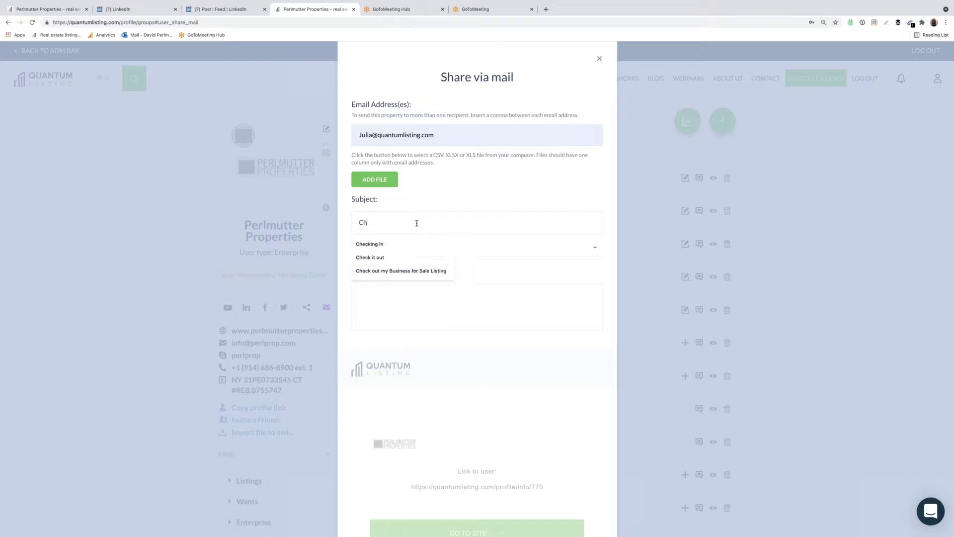
left_click(420, 270)
left_click(419, 298)
type("Hi Julia")
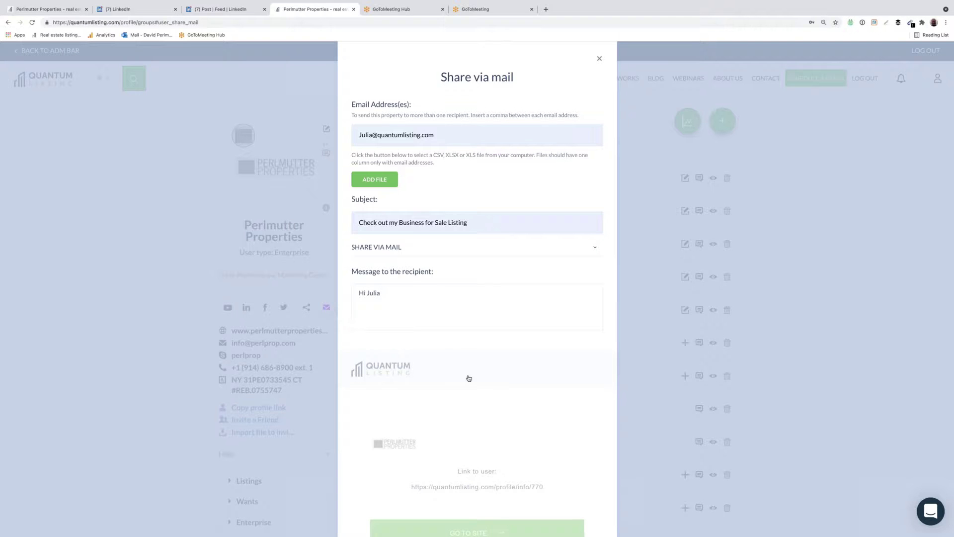
scroll(468, 378, "down", 3)
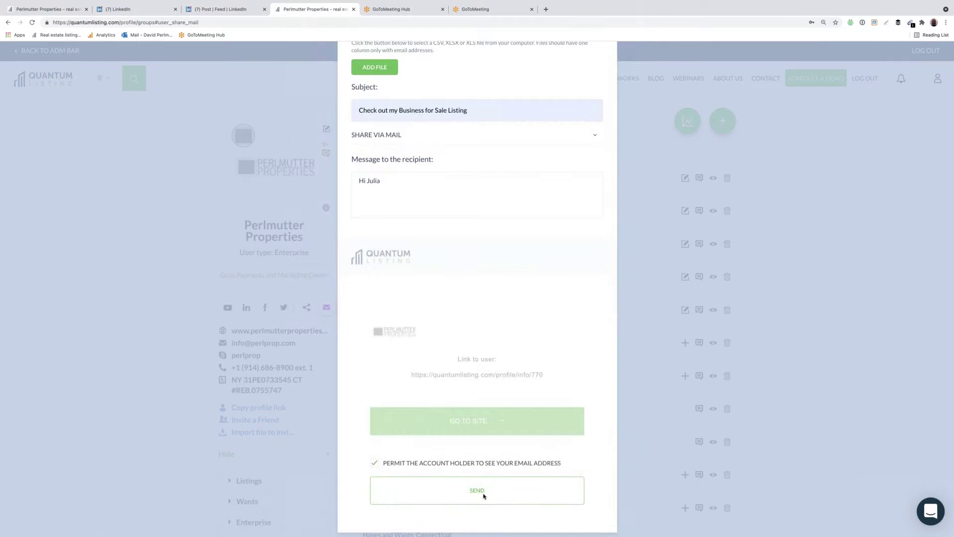
left_click(477, 491)
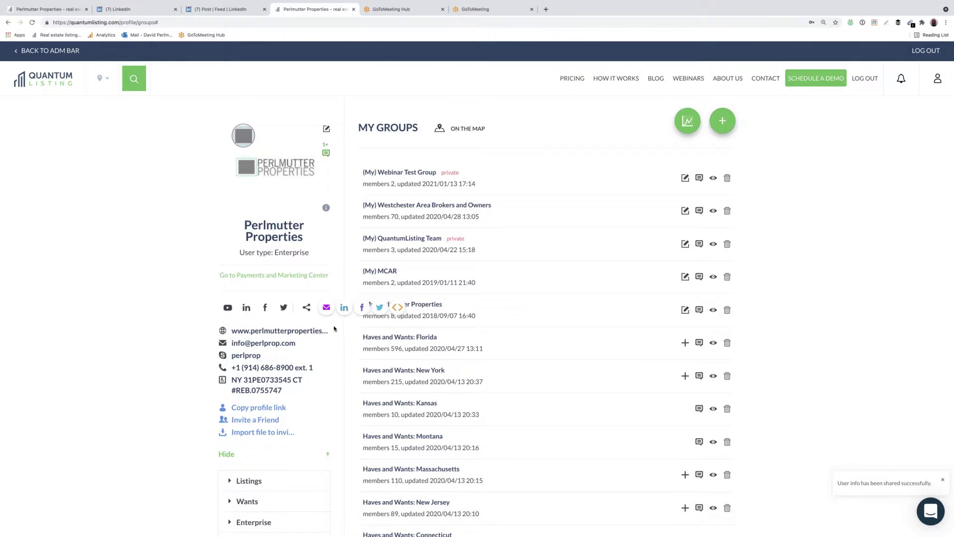
- Start another profile share by email and attach the recipient list file Webinar list 8-25.xlsx from Downloads
left_click(326, 307)
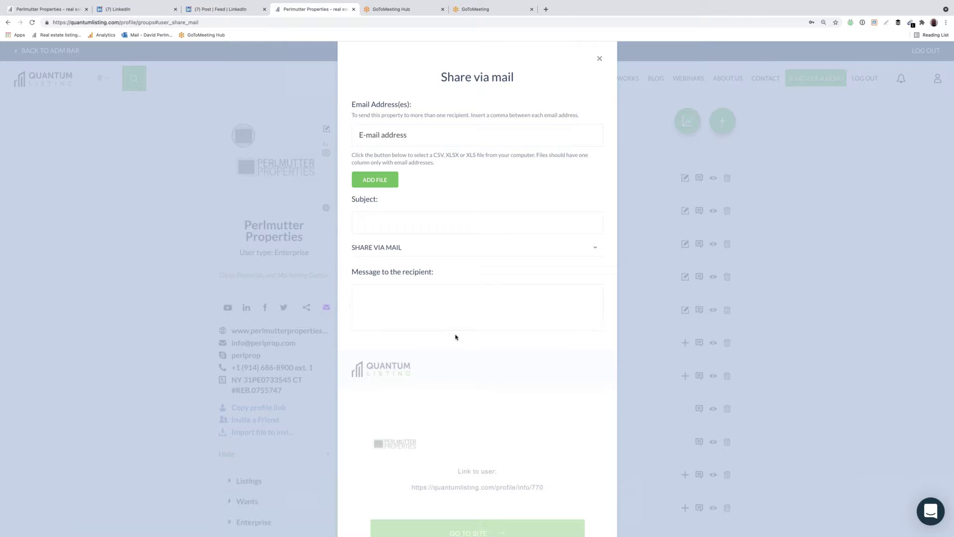
scroll(472, 345, "down", 4)
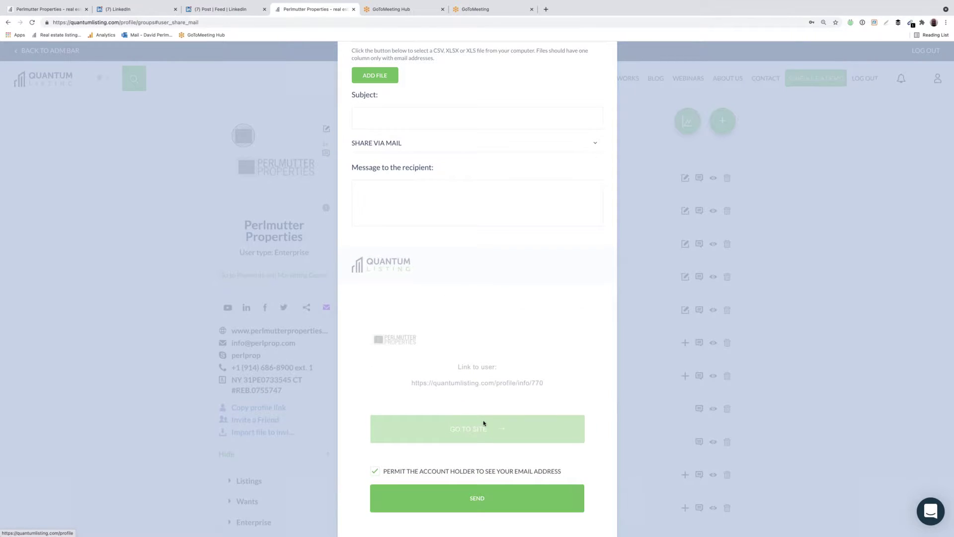
scroll(484, 423, "up", 4)
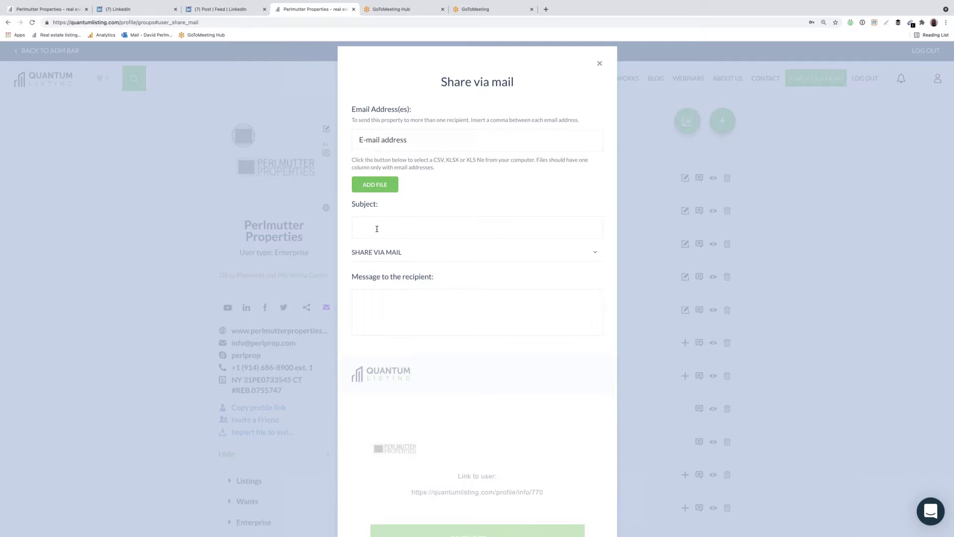
left_click(377, 183)
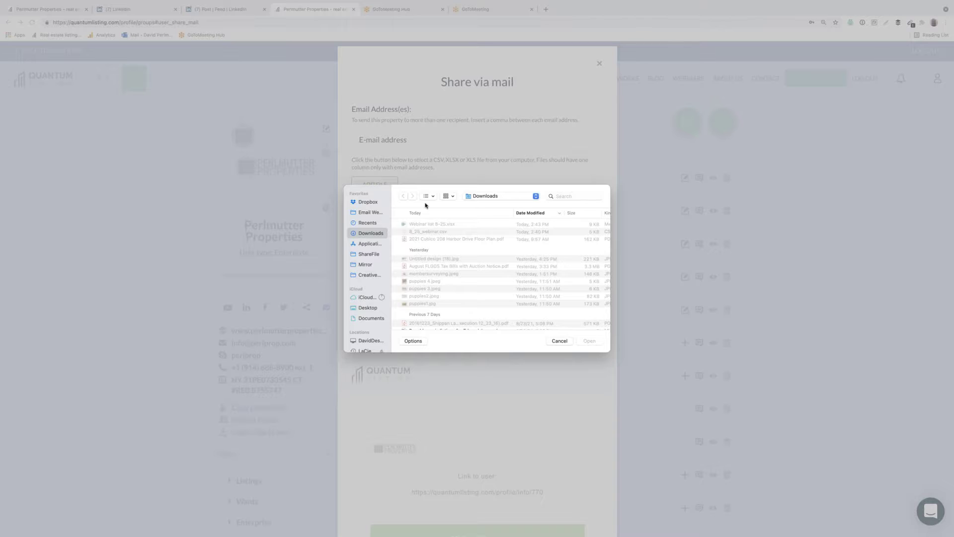
left_click(424, 225)
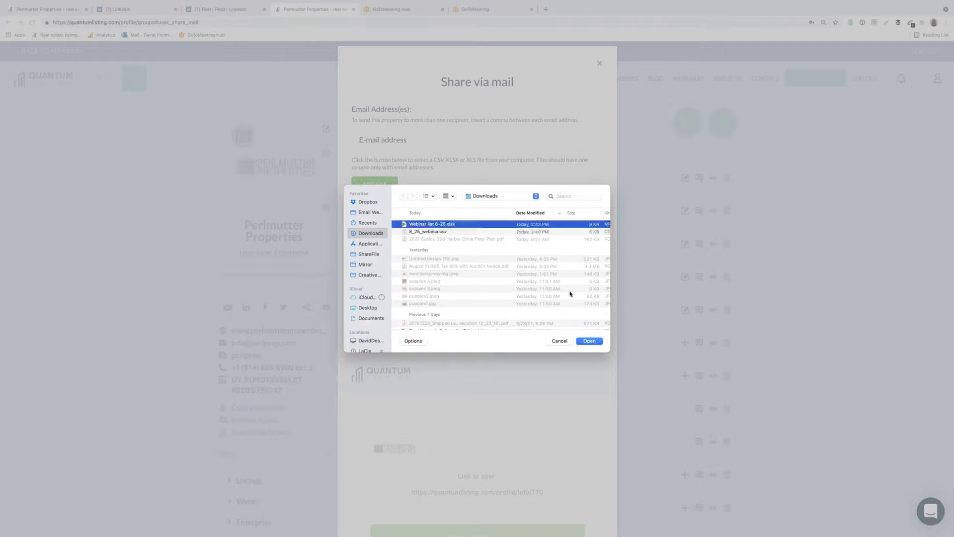
left_click(590, 340)
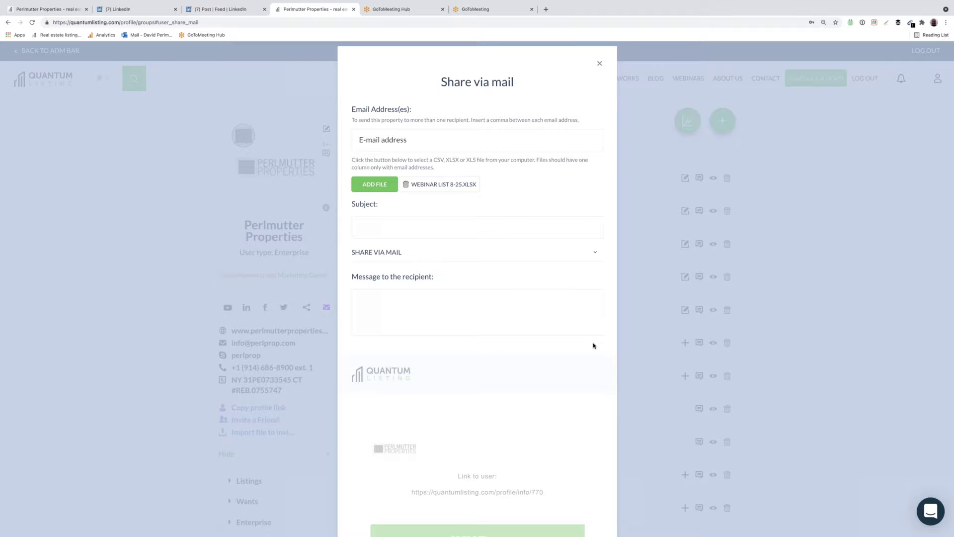
- Set the subject of the profile email to "Have a look at my listings"
left_click(383, 238)
type("Have a lo")
type("ok at my listi")
type("ngs")
- Enter the message "Thanks for signing up for our webinar. Here is an example of emailing a profile." and send the email
type("Thanks for ")
type("signin")
type("g for")
key("BackSpace")
key("BackSpace")
key("BackSpace")
type("up for our webinar. H")
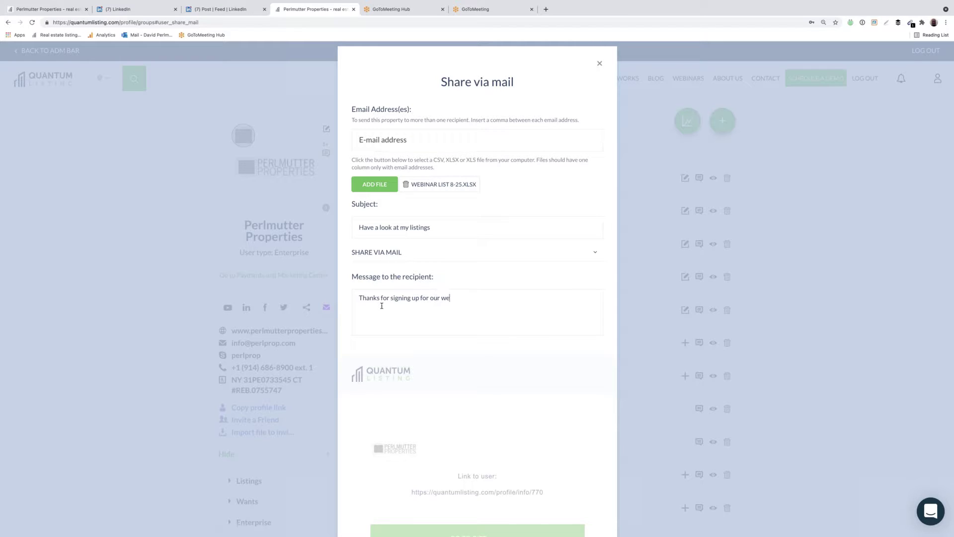
type("ere is an example of emailing a profile.")
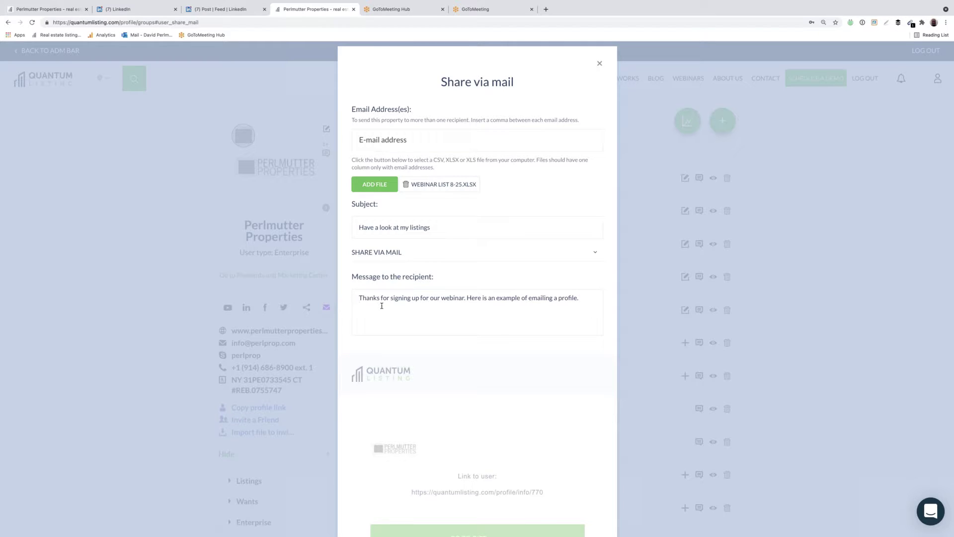
scroll(407, 360, "down", 5)
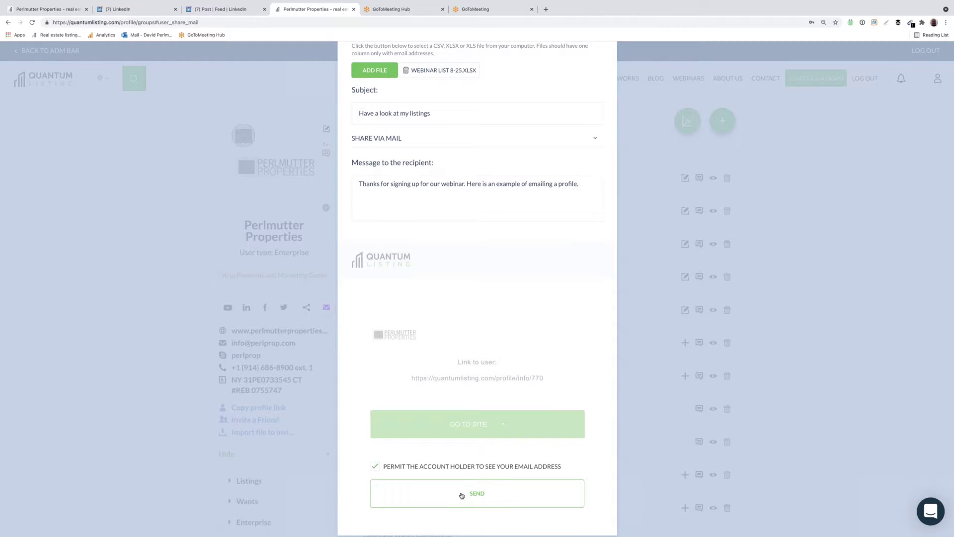
left_click(462, 494)
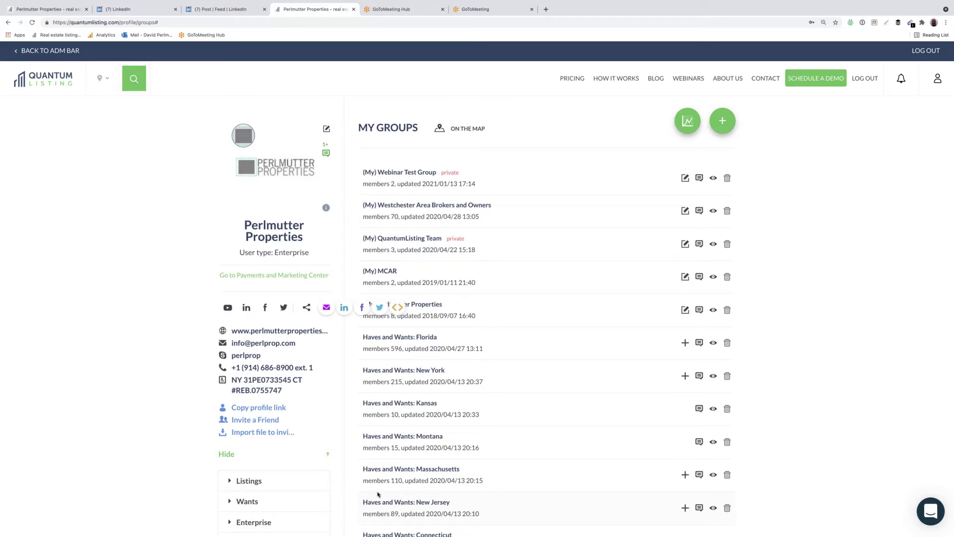
- Open the Invite a Friend email form, look through its fields and invitation preview, and close it without sending
left_click(232, 421)
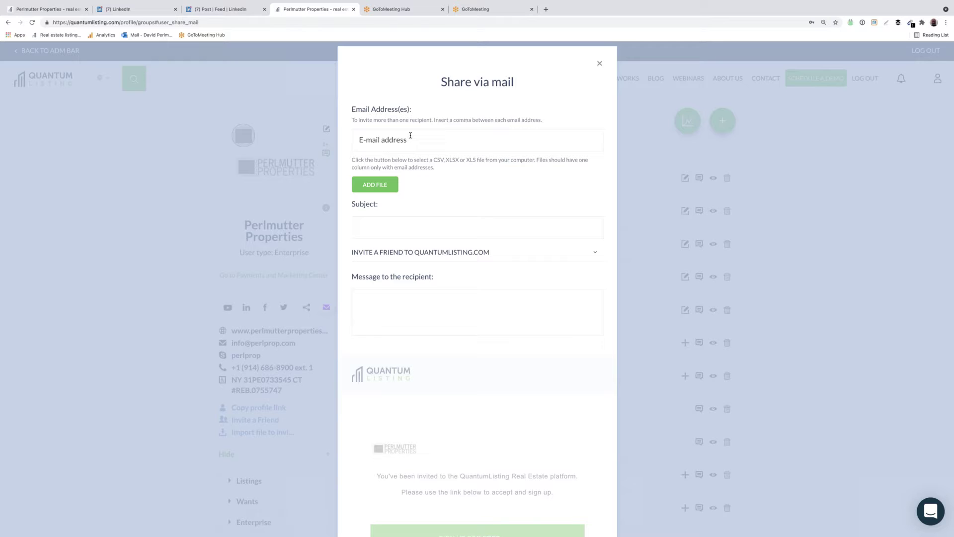
scroll(464, 202, "down", 3)
scroll(463, 202, "up", 3)
scroll(463, 201, "down", 4)
scroll(463, 202, "up", 4)
left_click(599, 63)
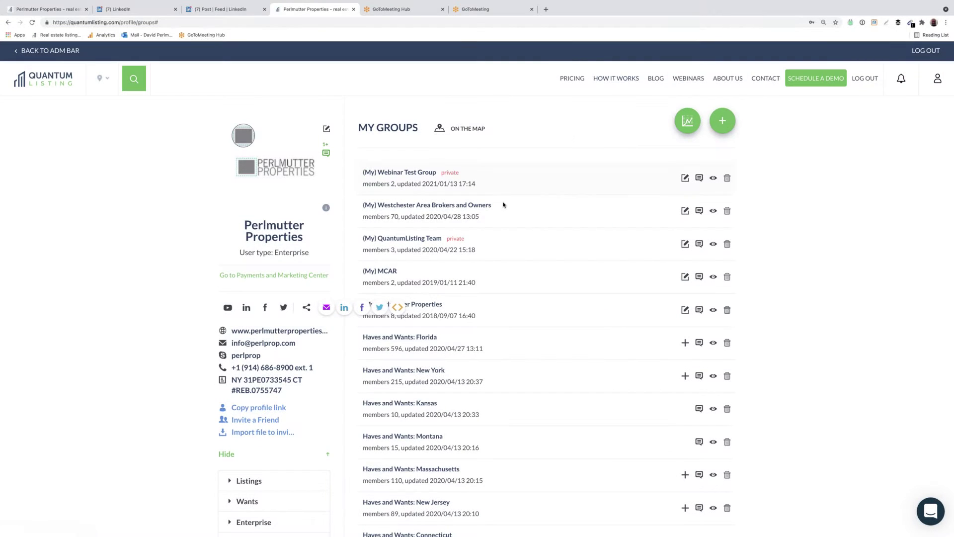
scroll(553, 242, "down", 5)
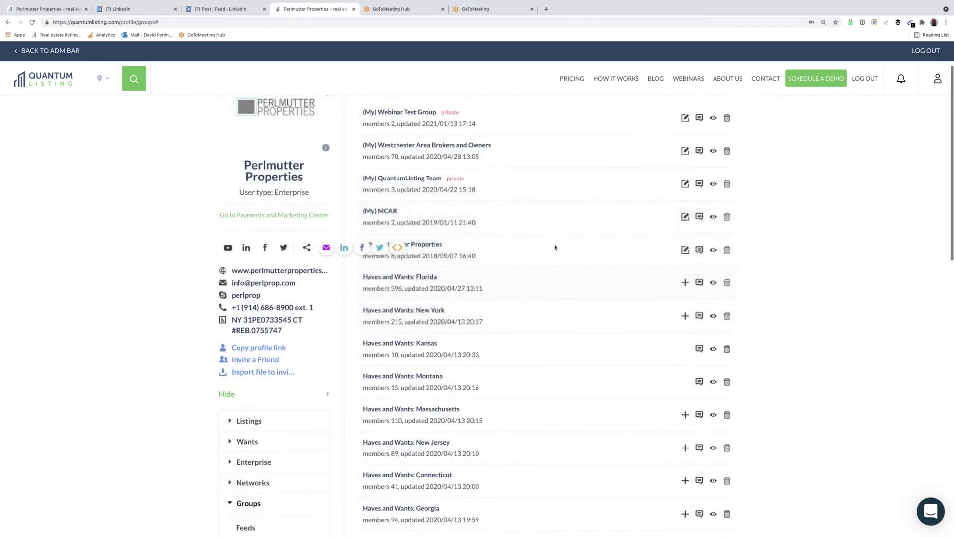
scroll(555, 247, "down", 10)
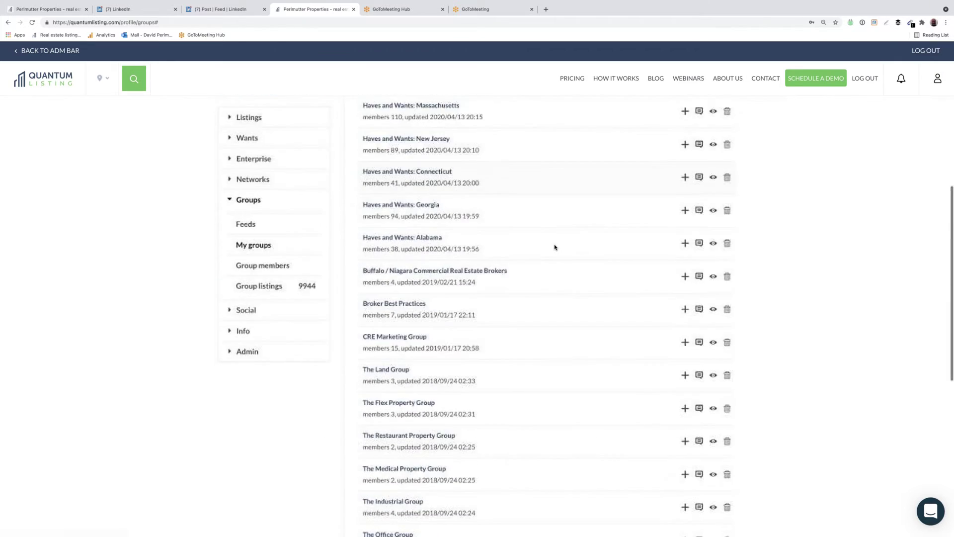
scroll(555, 247, "up", 15)
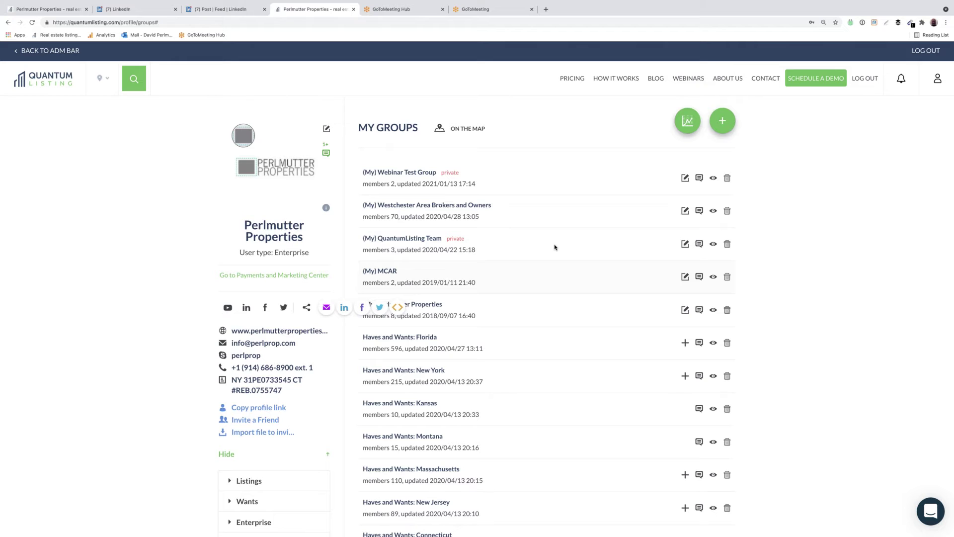
scroll(555, 247, "down", 3)
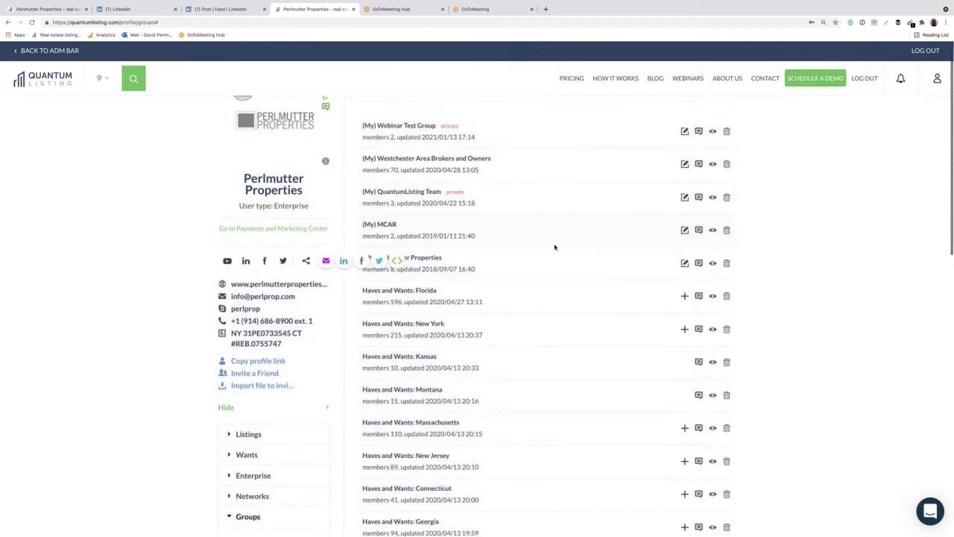
scroll(796, 230, "up", 3)
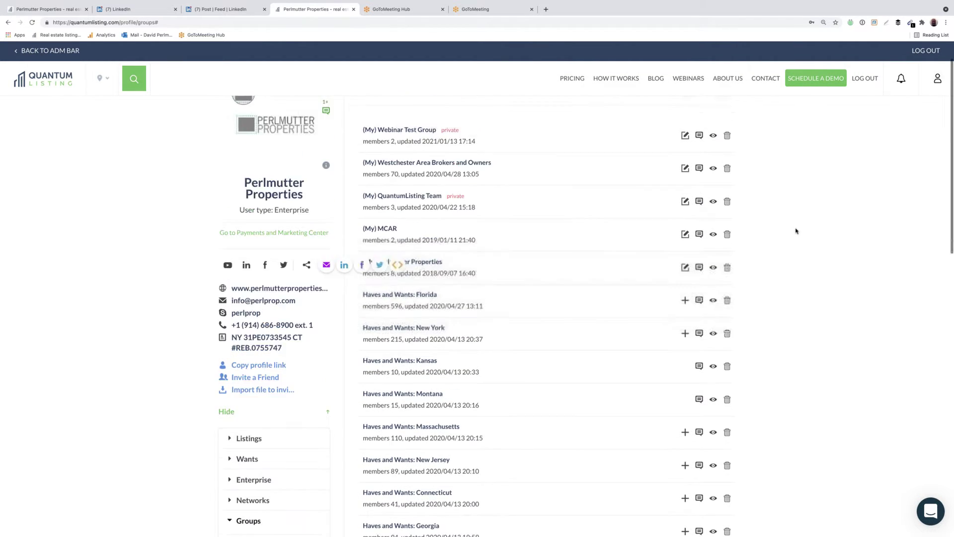